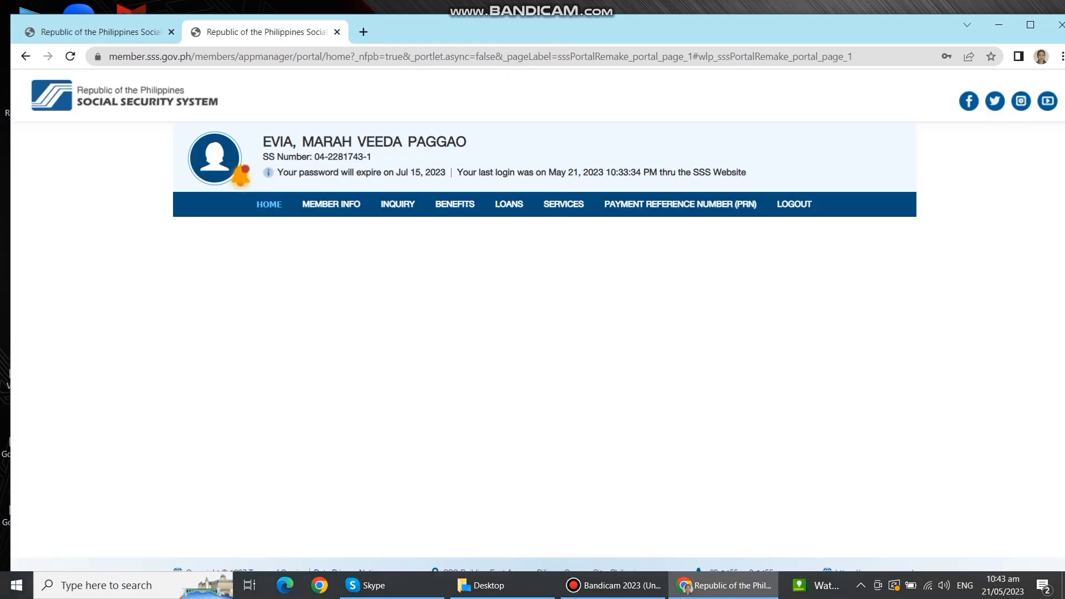
Open the member's contributions inquiry to view the monthly contributions table
{"action": "mouse_move", "coordinate": [332, 204]}
{"action": "mouse_move", "coordinate": [398, 204]}
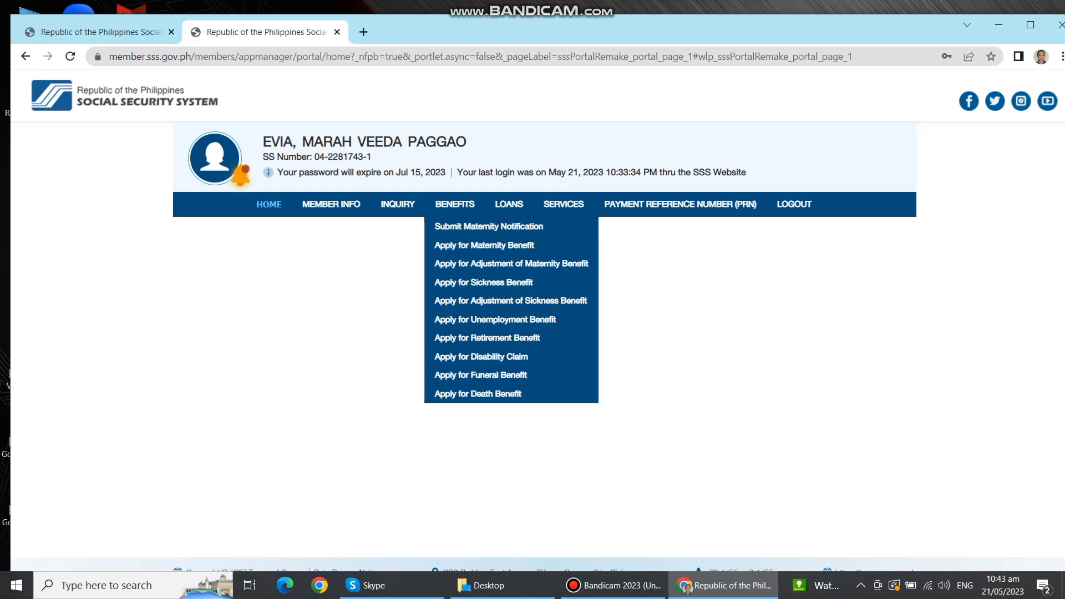
{"action": "left_click", "coordinate": [405, 245]}
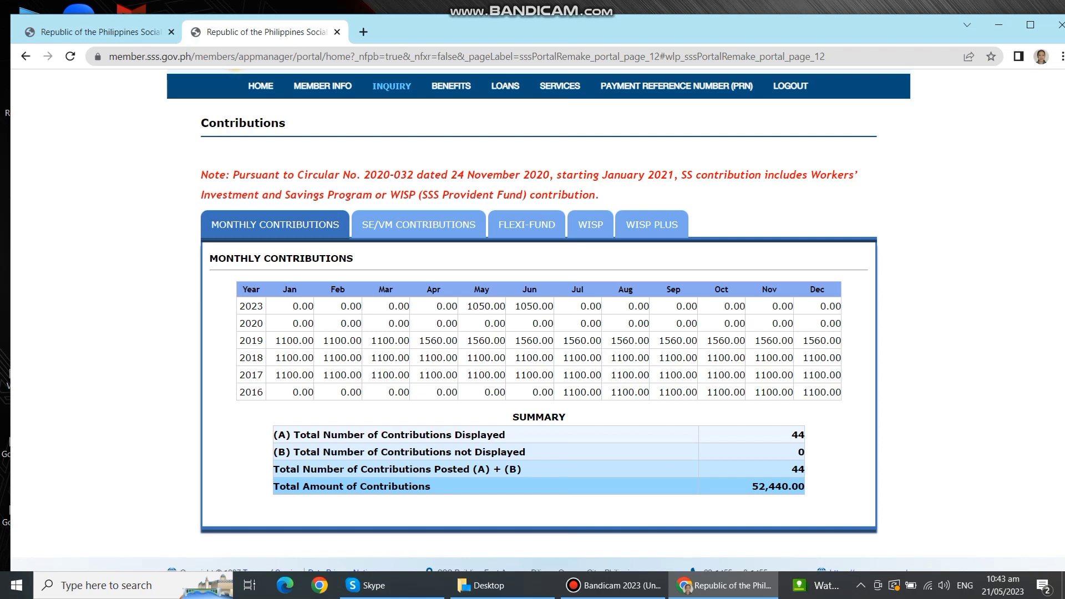
Open the PRN Payments record for contributions
{"action": "mouse_move", "coordinate": [451, 87]}
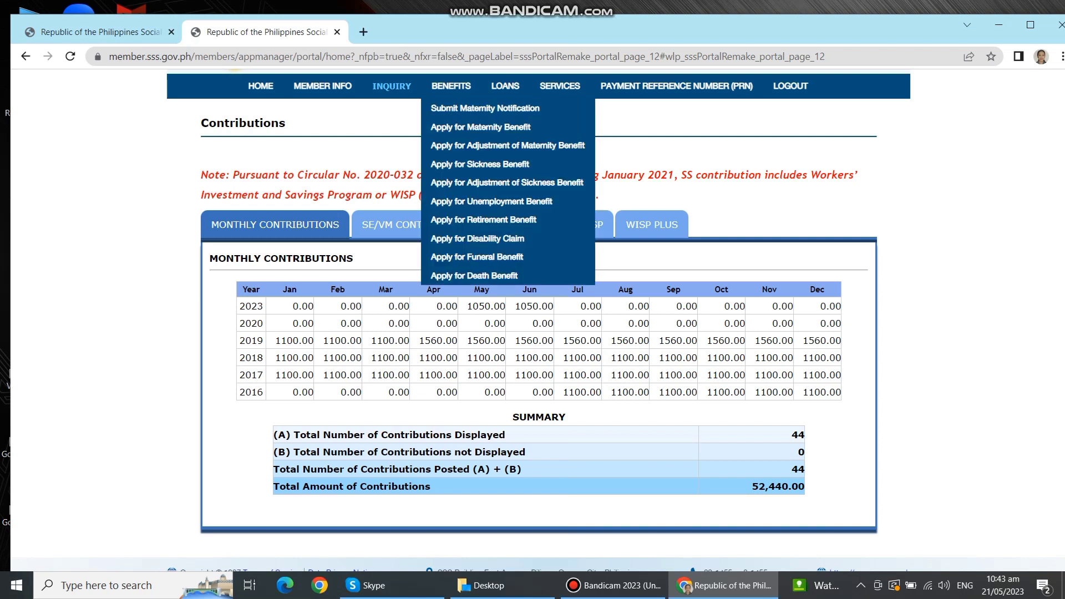
{"action": "mouse_move", "coordinate": [322, 87]}
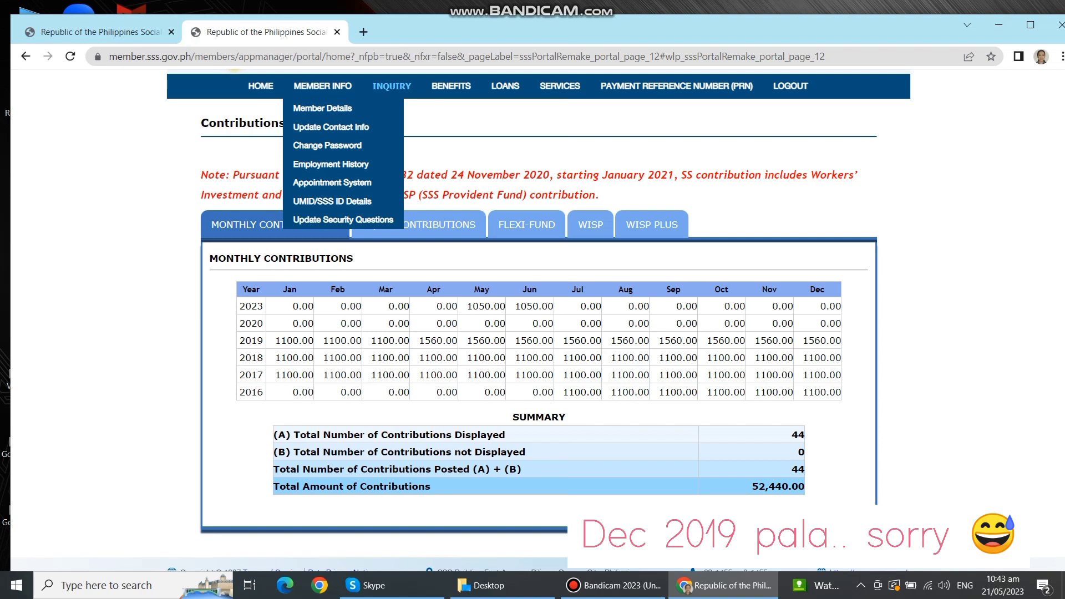
{"action": "mouse_move", "coordinate": [505, 86]}
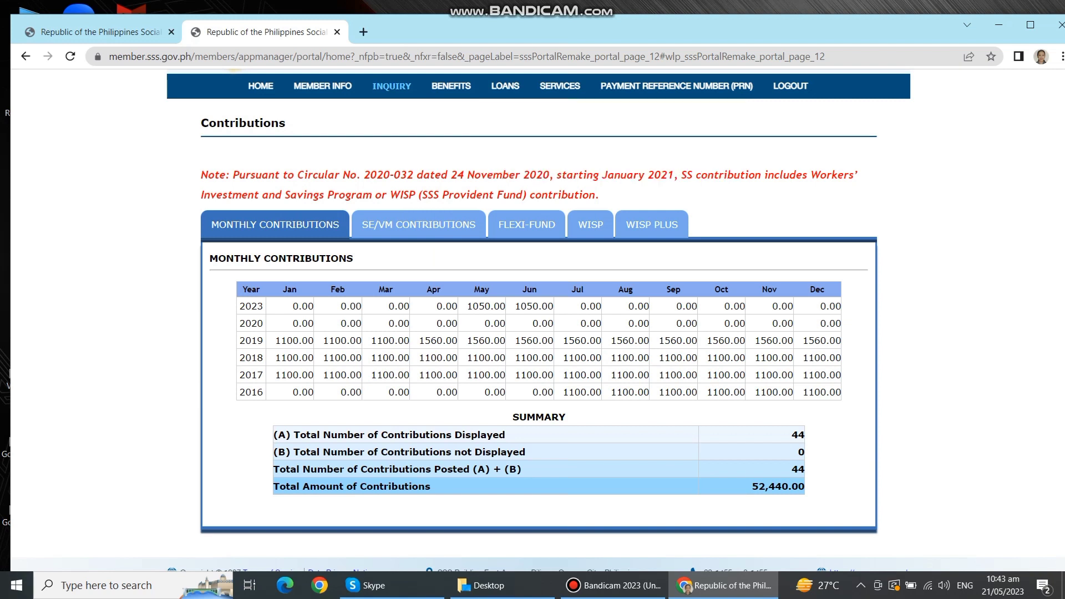
{"action": "mouse_move", "coordinate": [560, 86]}
{"action": "mouse_move", "coordinate": [676, 86]}
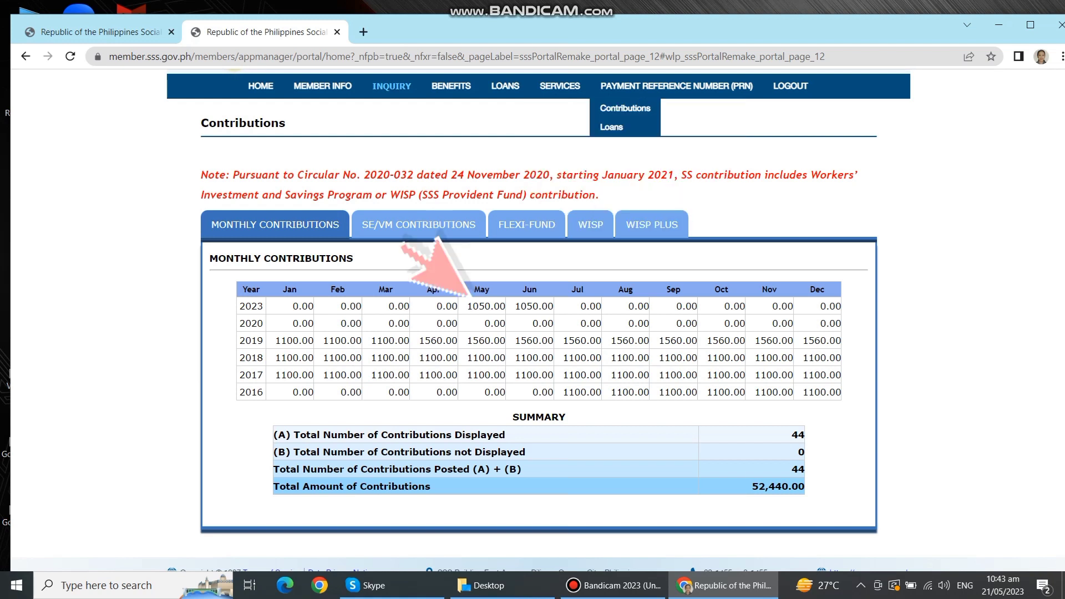
{"action": "mouse_move", "coordinate": [626, 108]}
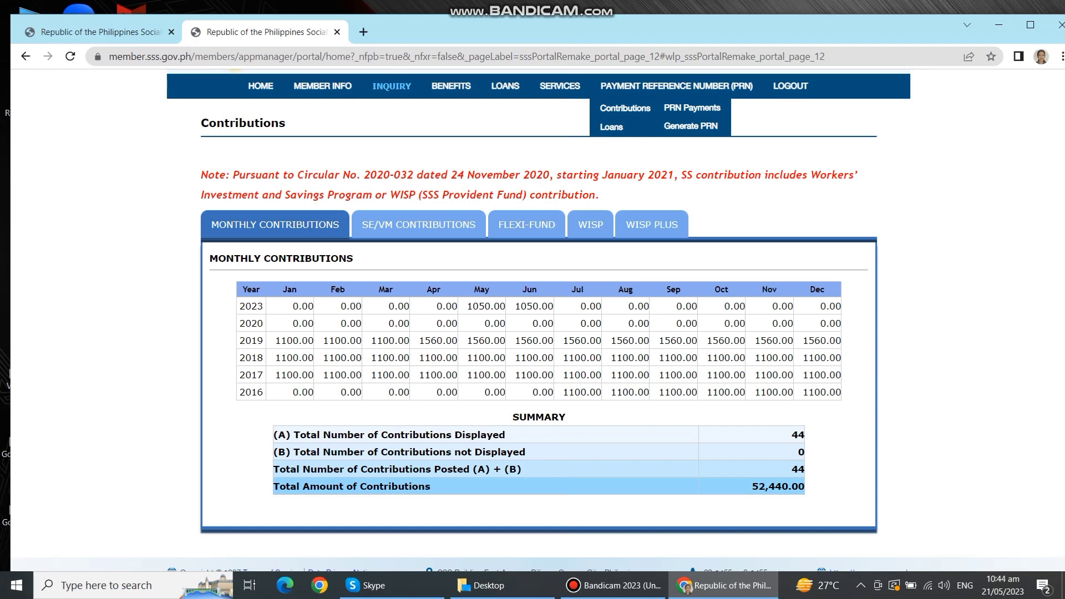
{"action": "left_click", "coordinate": [693, 108]}
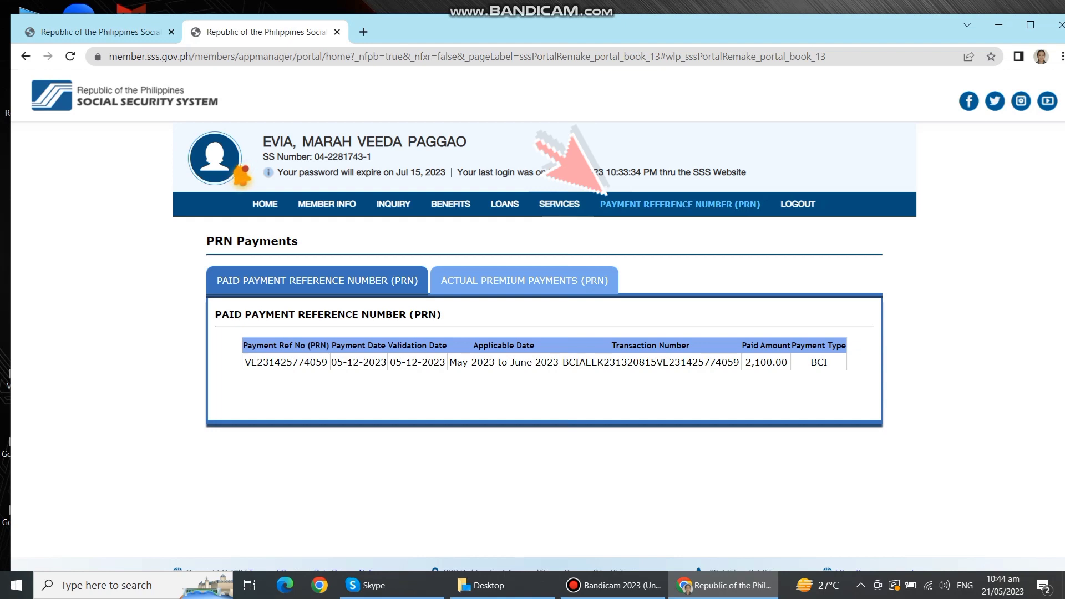
Review the actual premium payments listed under PRN Payments, from the latest entries through the payment summary
{"action": "left_click", "coordinate": [524, 281]}
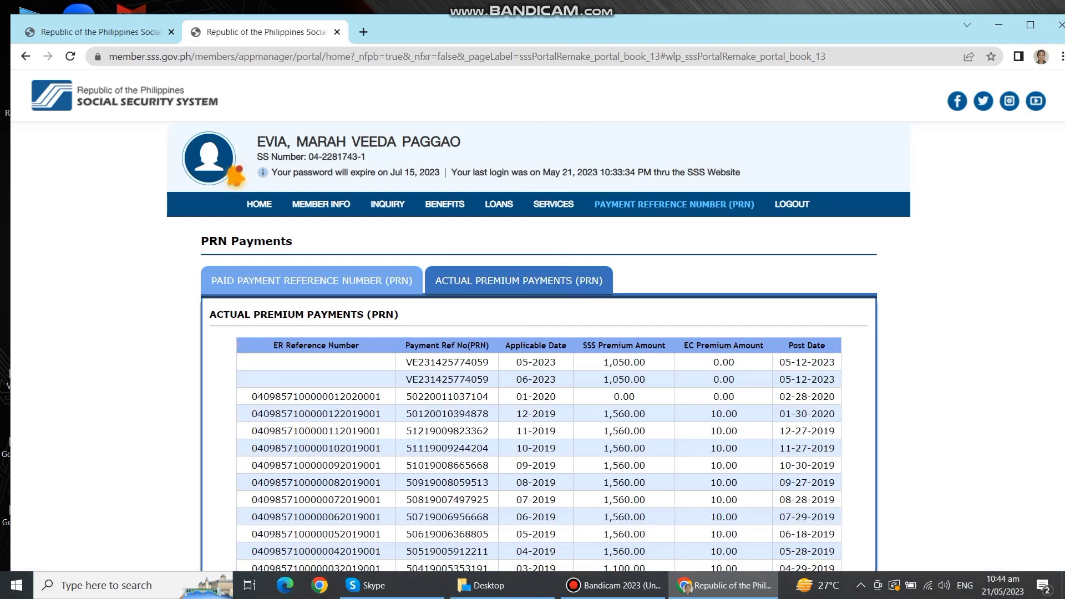
{"action": "scroll", "coordinate": [533, 322], "scroll_direction": "down", "scroll_amount": 2}
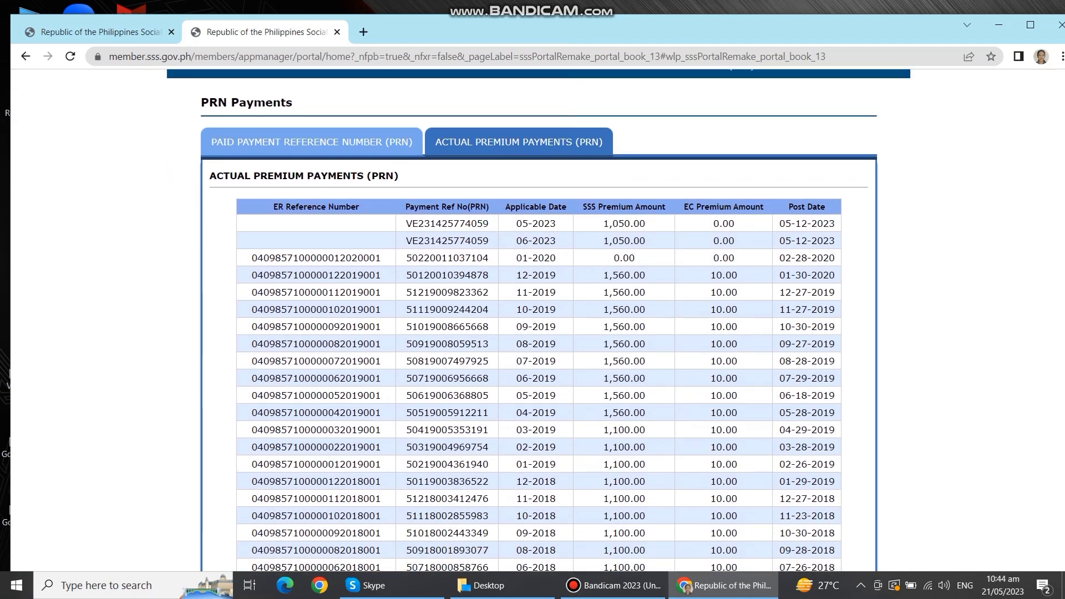
{"action": "scroll", "coordinate": [533, 322], "scroll_direction": "down", "scroll_amount": 2}
{"action": "scroll", "coordinate": [533, 322], "scroll_direction": "down", "scroll_amount": 3}
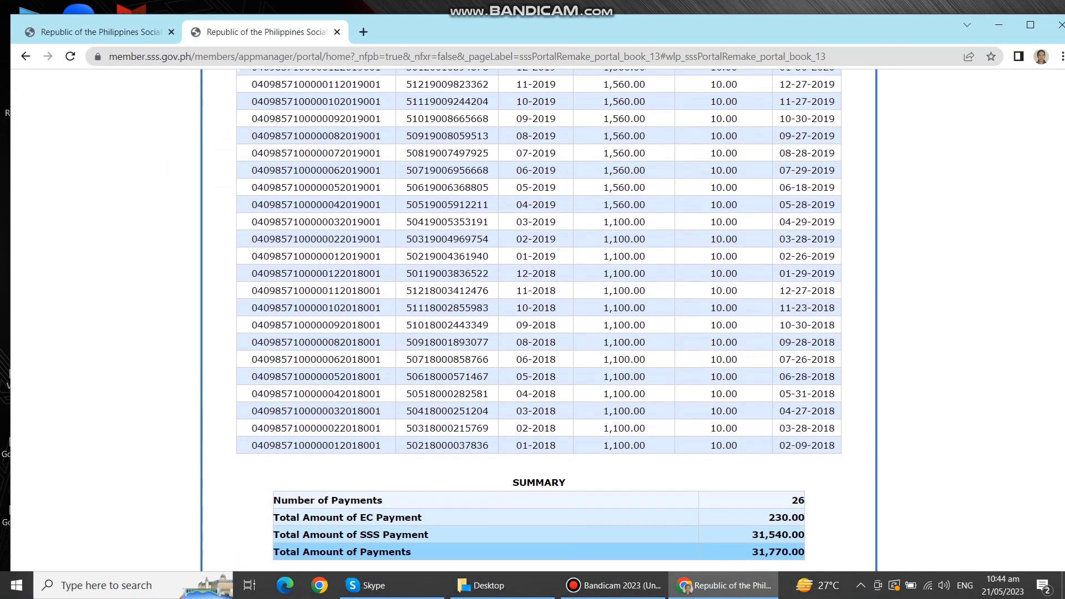
{"action": "scroll", "coordinate": [533, 322], "scroll_direction": "down", "scroll_amount": 1}
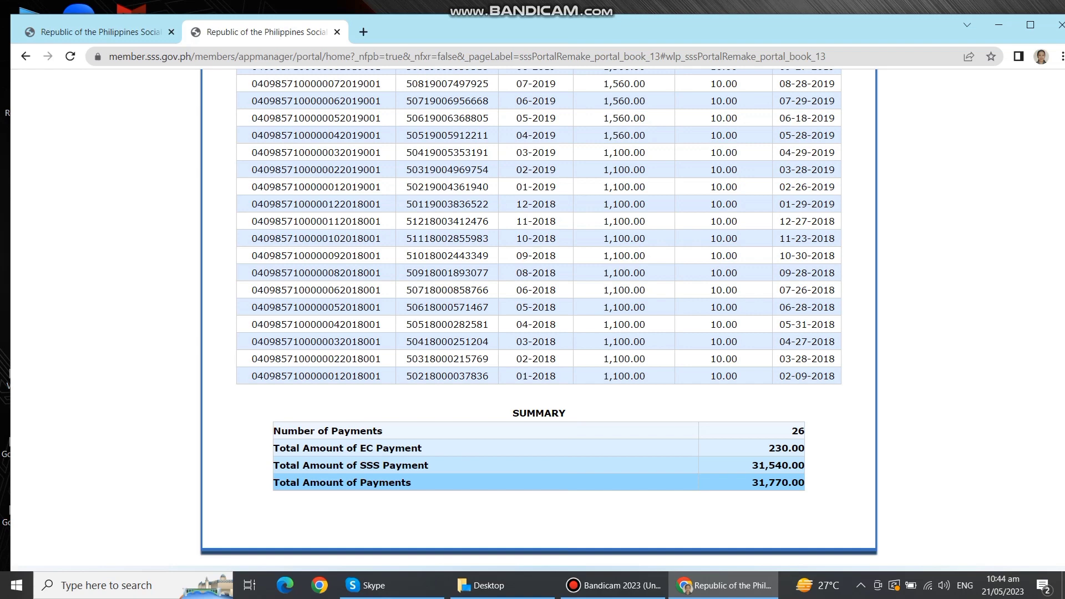
{"action": "scroll", "coordinate": [532, 322], "scroll_direction": "up", "scroll_amount": 1}
{"action": "scroll", "coordinate": [533, 321], "scroll_direction": "up", "scroll_amount": 3}
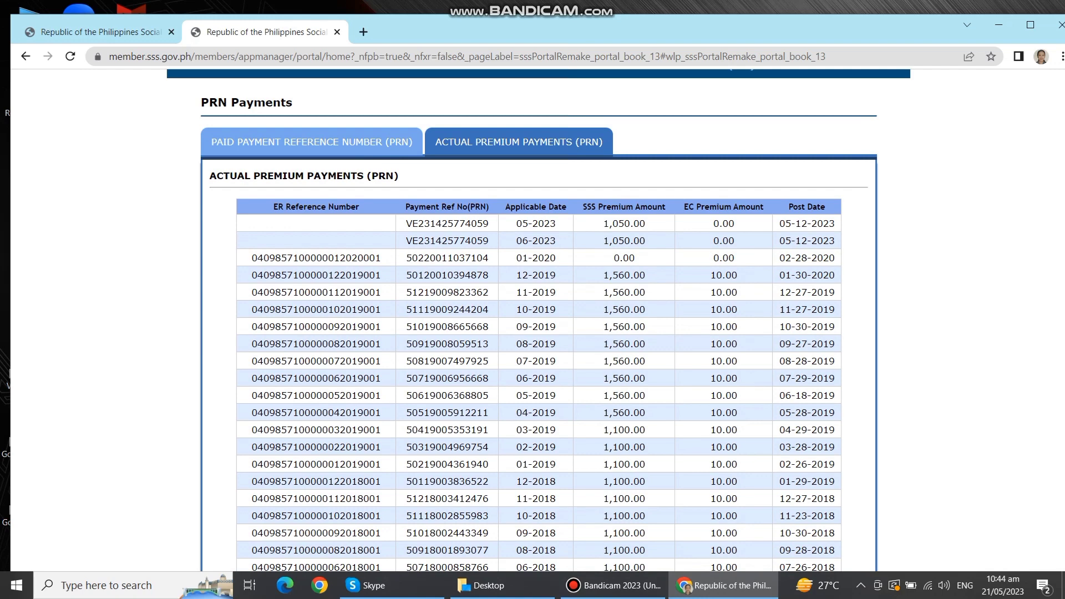
{"action": "scroll", "coordinate": [532, 321], "scroll_direction": "up", "scroll_amount": 2}
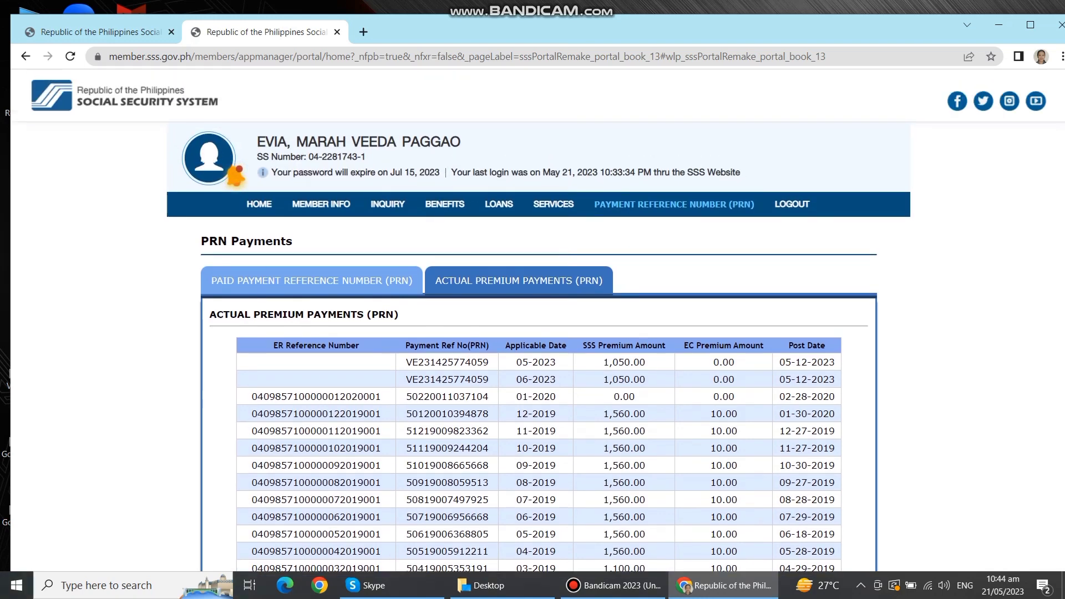
Return to the paid PRN list and open a blank form for generating a new contribution PRN
{"action": "mouse_move", "coordinate": [674, 205]}
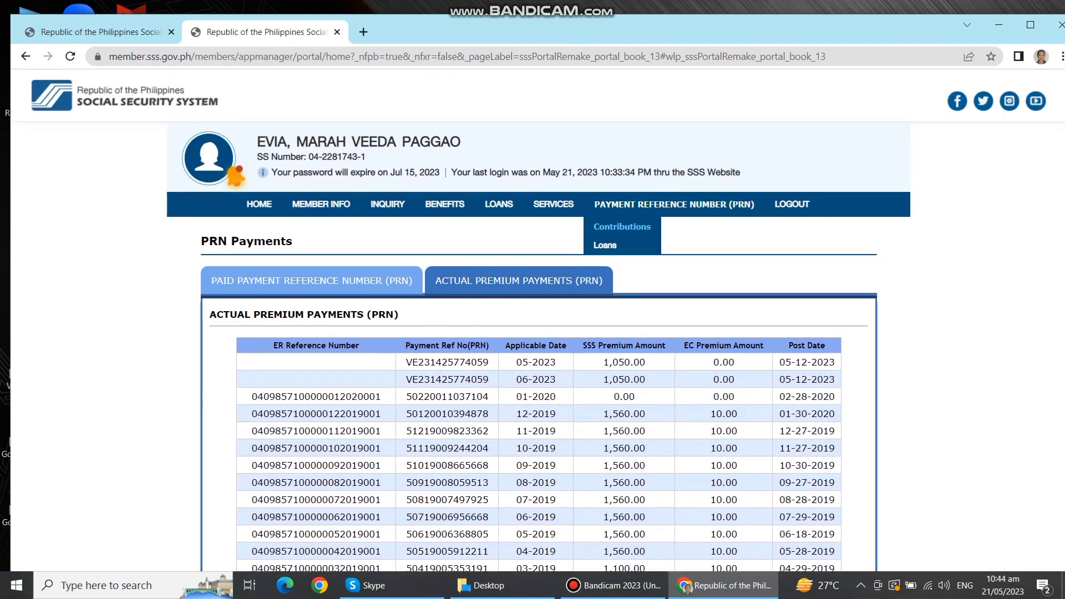
{"action": "mouse_move", "coordinate": [622, 227]}
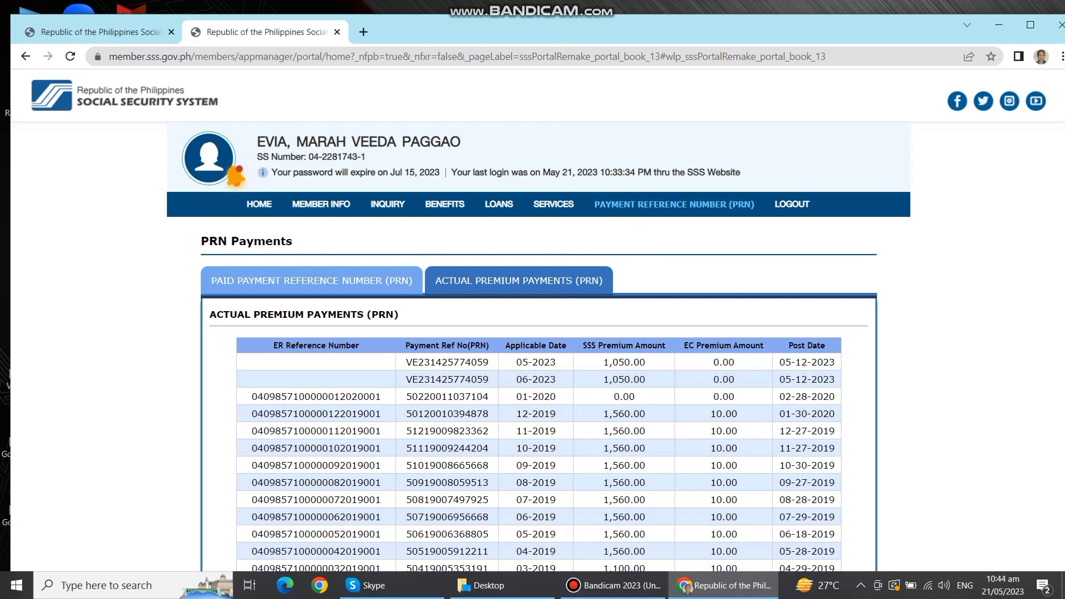
{"action": "left_click", "coordinate": [326, 280]}
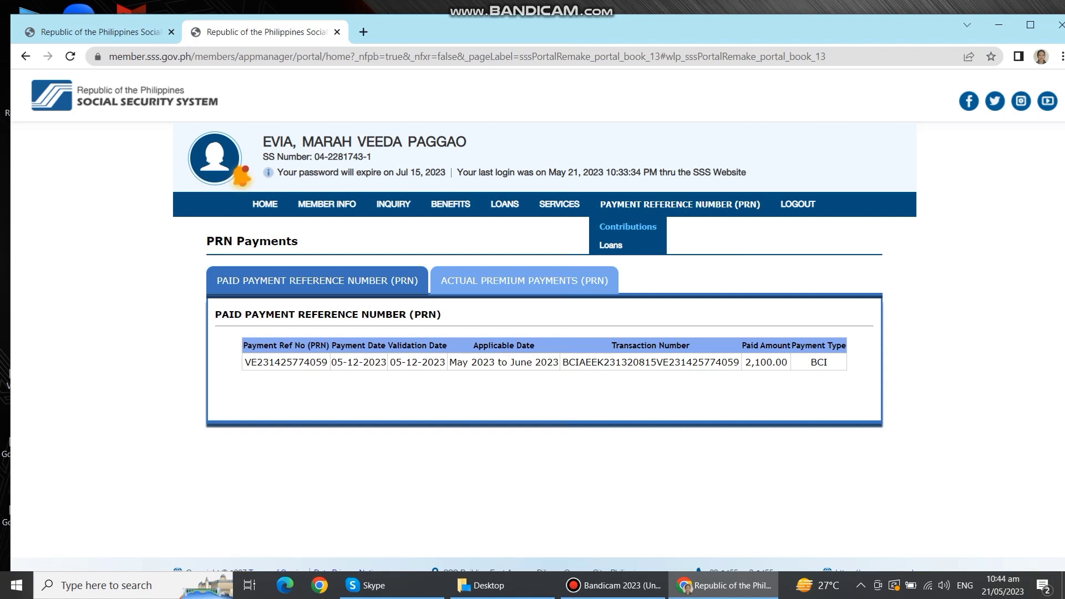
{"action": "left_click", "coordinate": [696, 244]}
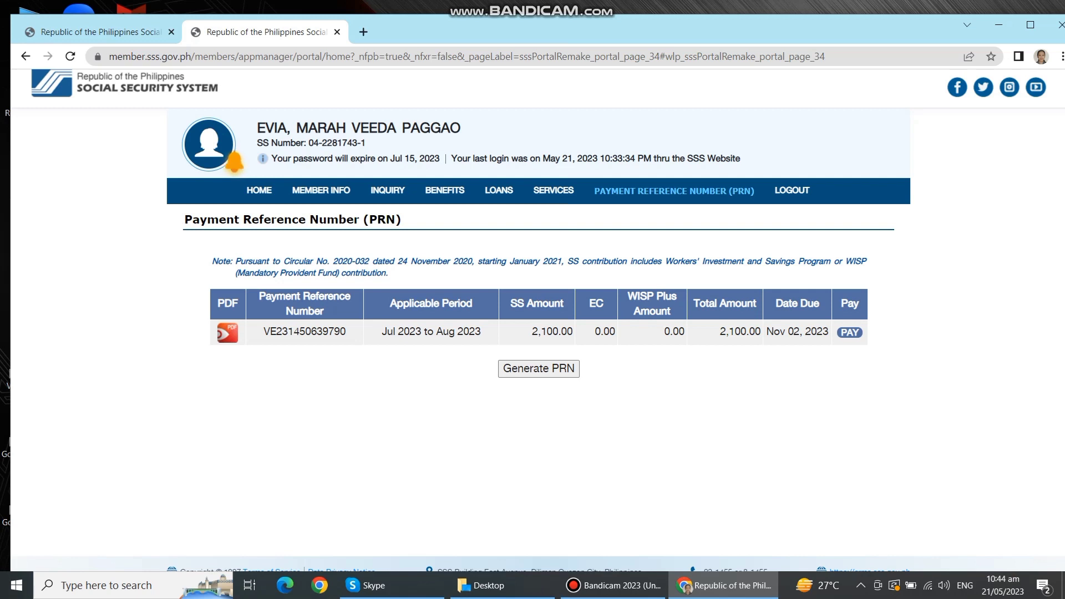
{"action": "left_click", "coordinate": [539, 369]}
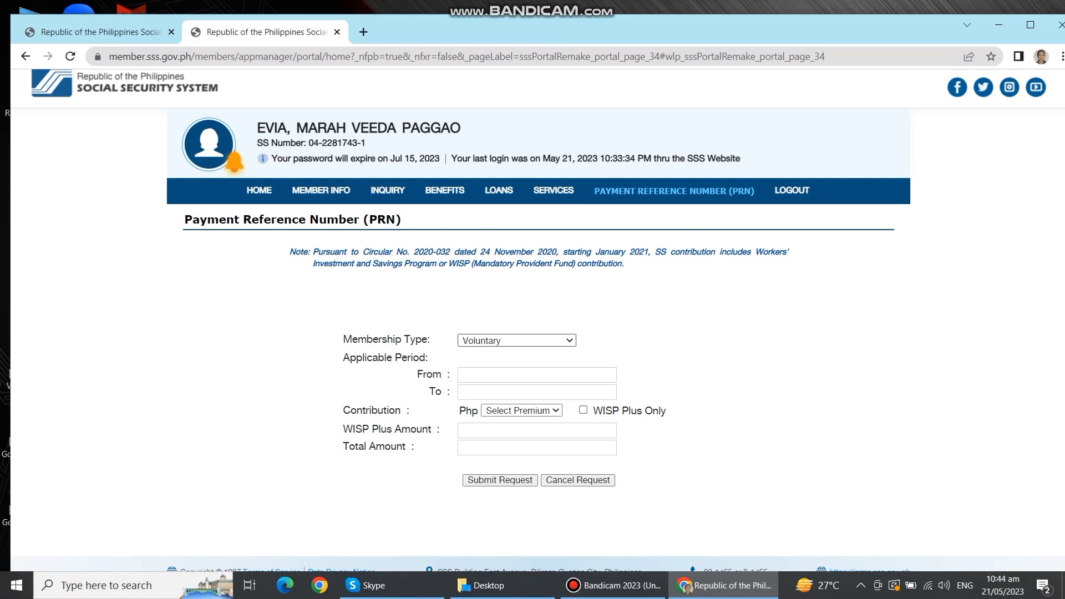
Reset the membership type to the unselected placeholder and dismiss the alert
{"action": "left_click", "coordinate": [555, 341]}
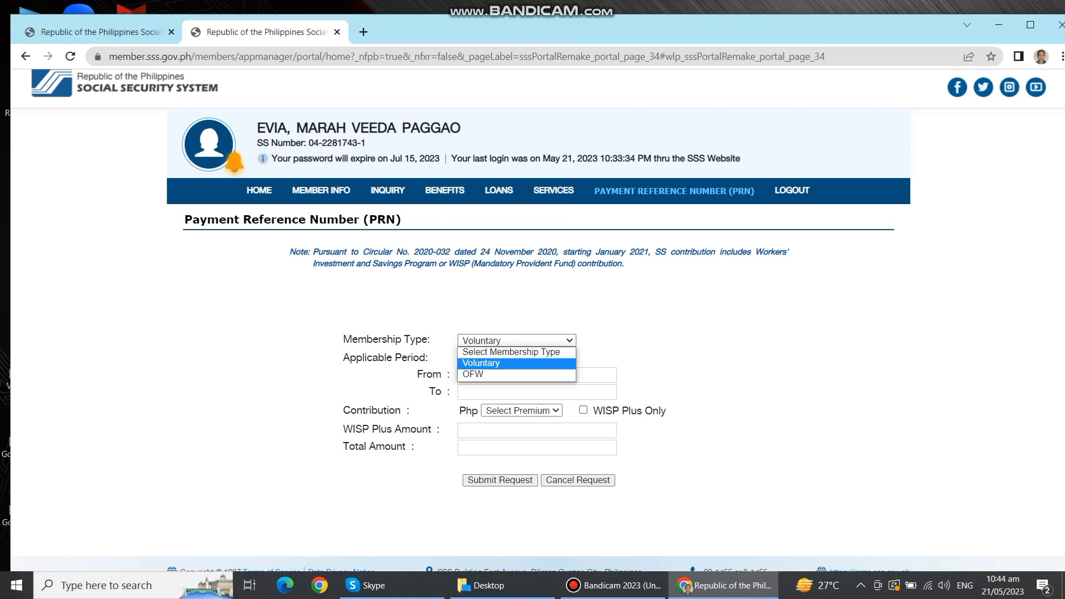
{"action": "left_click", "coordinate": [511, 351]}
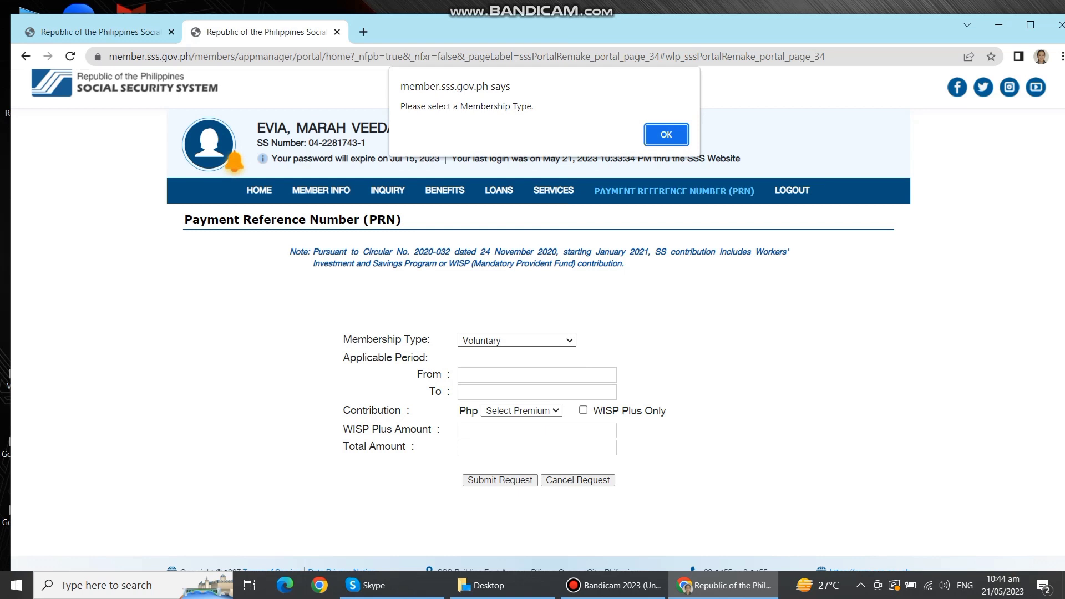
{"action": "left_click", "coordinate": [679, 137]}
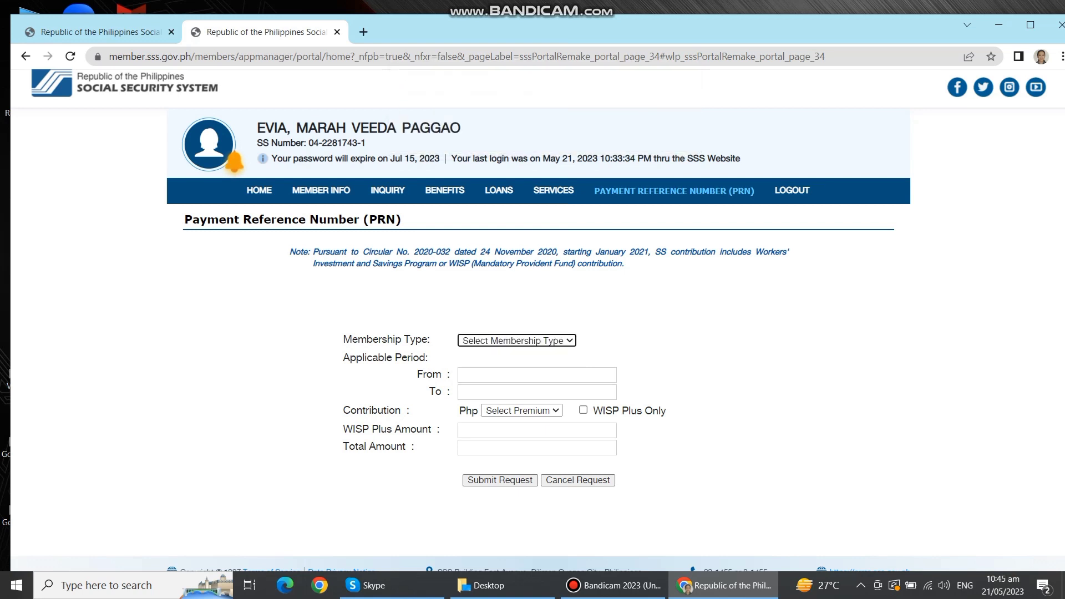
Set the membership type to Voluntary and accept the notice about the membership type change
{"action": "left_click", "coordinate": [517, 341]}
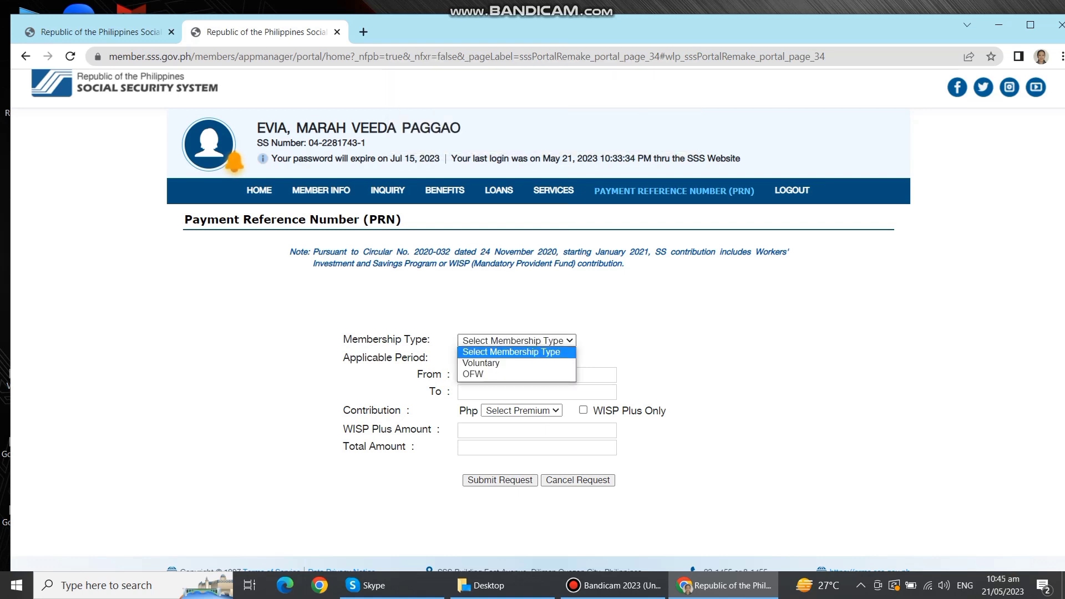
{"action": "key", "text": "Down"}
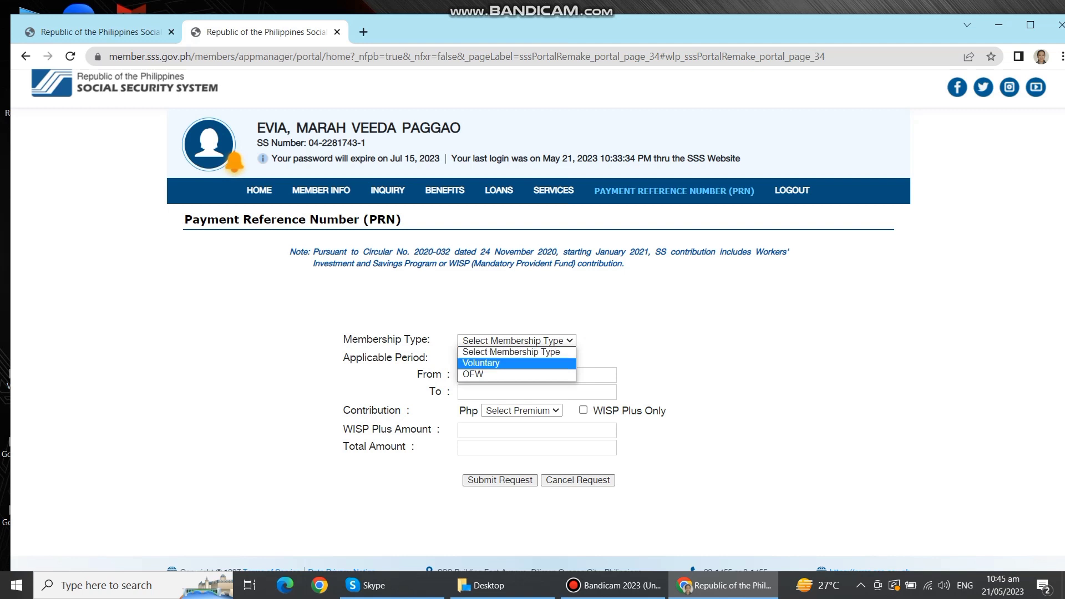
{"action": "key", "text": "Up"}
{"action": "key", "text": "Down"}
{"action": "key", "text": "Return"}
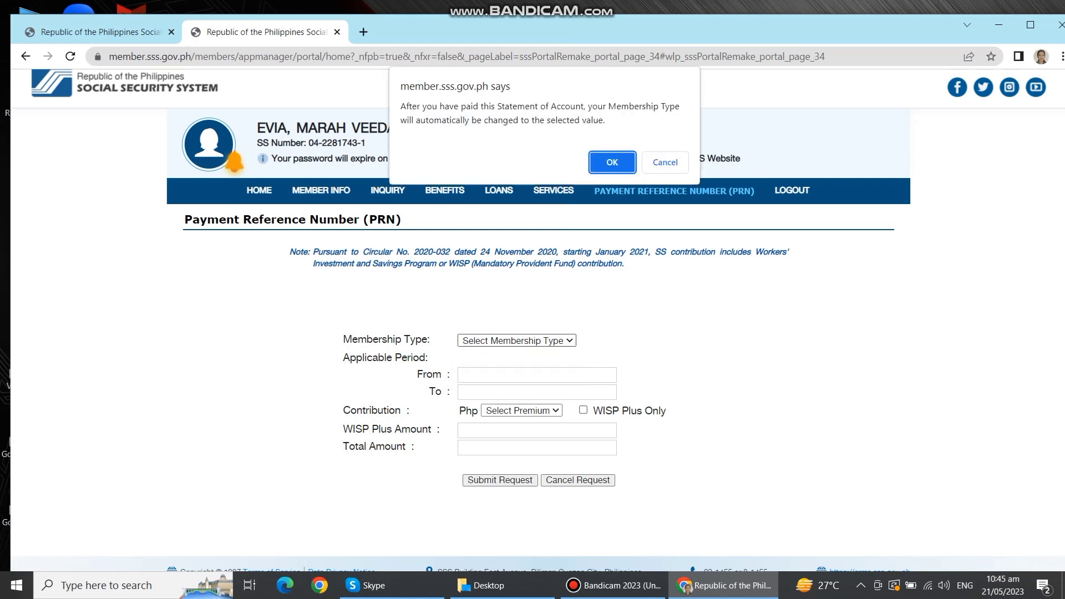
{"action": "key", "text": "Return"}
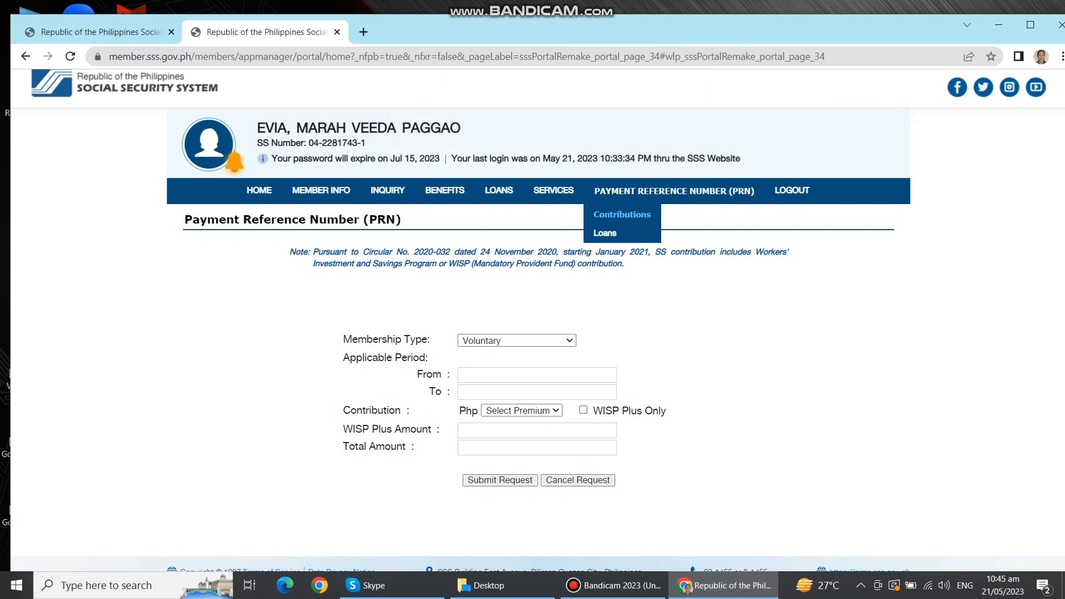
Set the start of the applicable period to September 2023 (09/2023)
{"action": "left_click", "coordinate": [537, 375]}
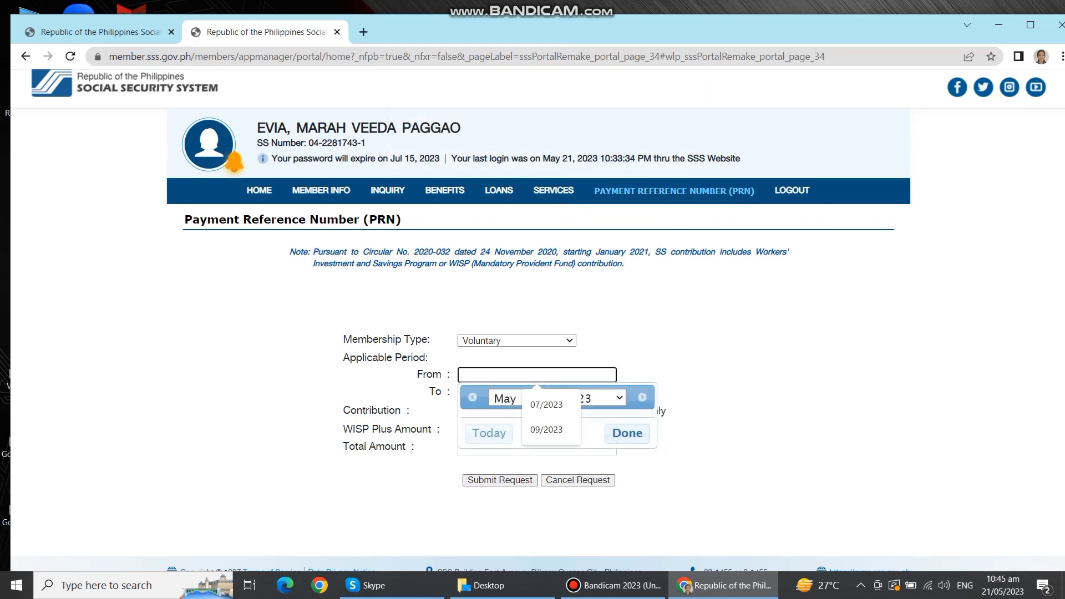
{"action": "left_click", "coordinate": [507, 398]}
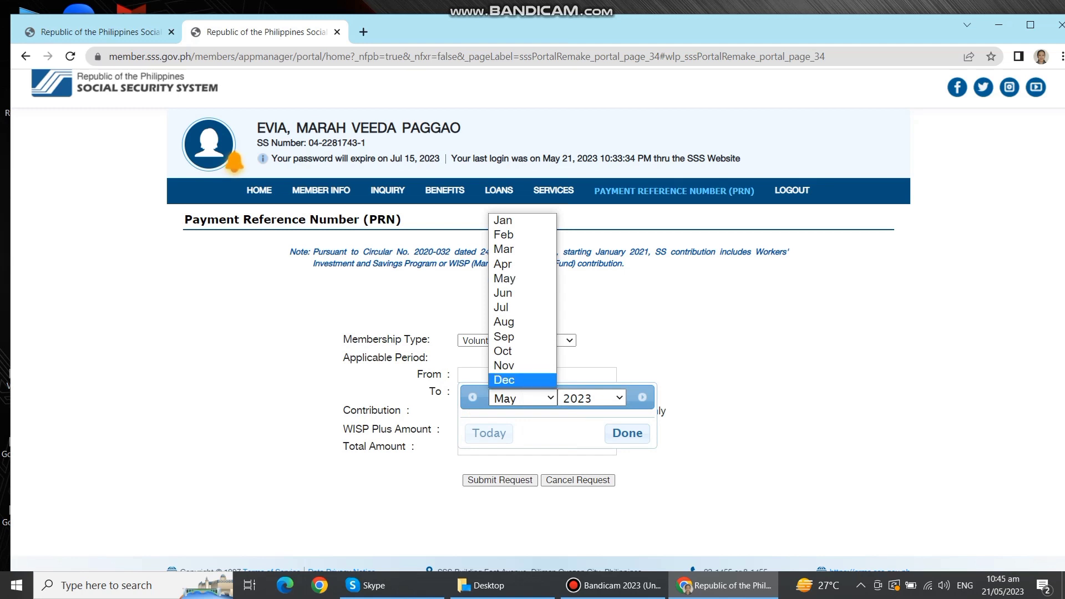
{"action": "key", "text": "Up"}
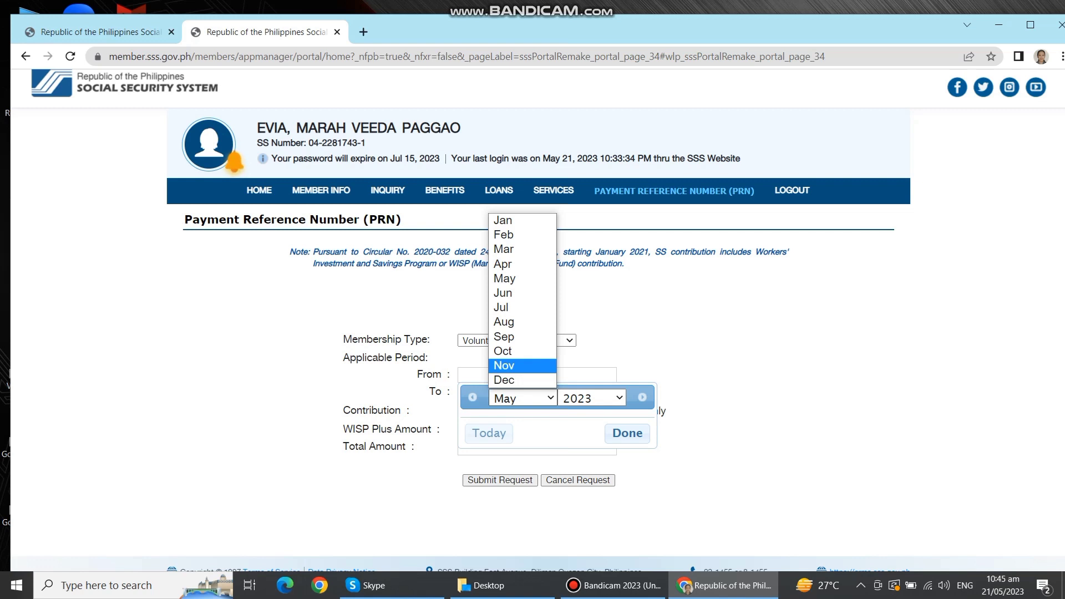
{"action": "key", "text": "Up"}
{"action": "key", "text": "Up"}
{"action": "key", "text": "Return"}
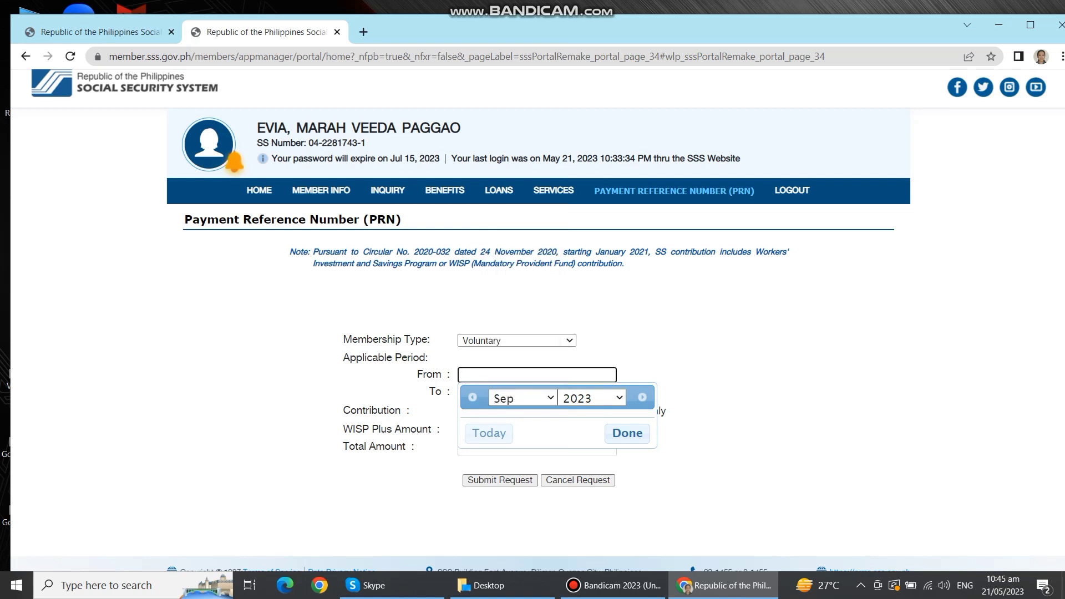
{"action": "left_click", "coordinate": [628, 434]}
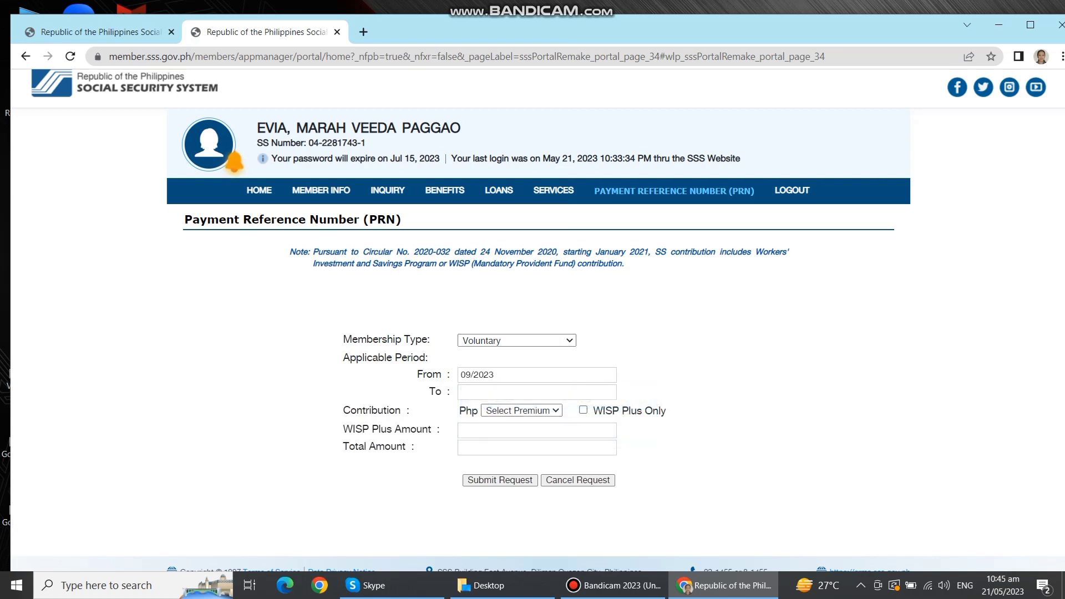
Set the end of the applicable period to October 2023 (10/2023)
{"action": "left_click", "coordinate": [541, 392]}
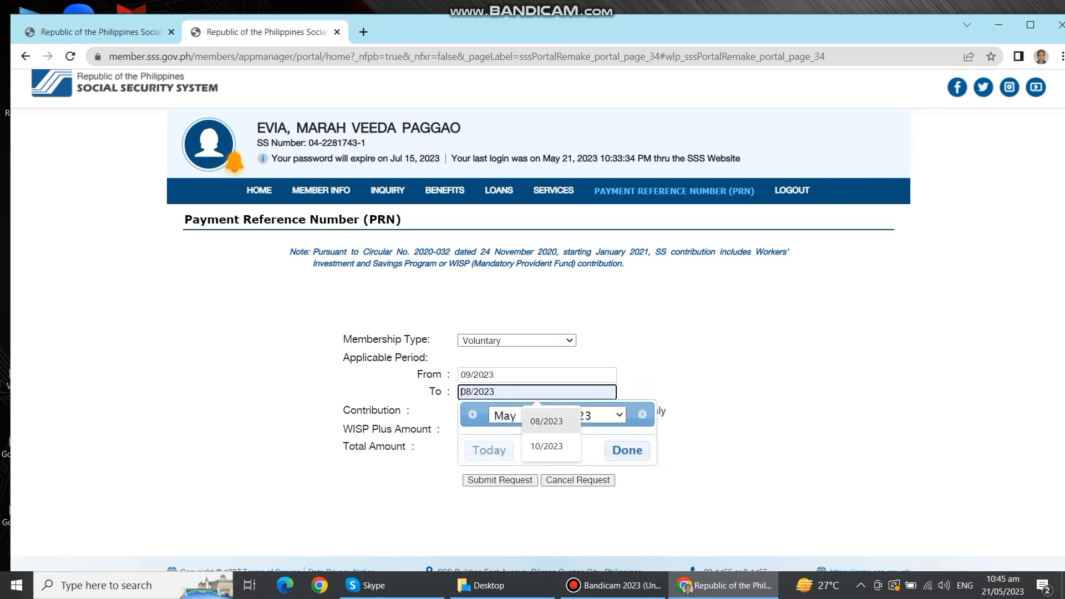
{"action": "left_click", "coordinate": [513, 415]}
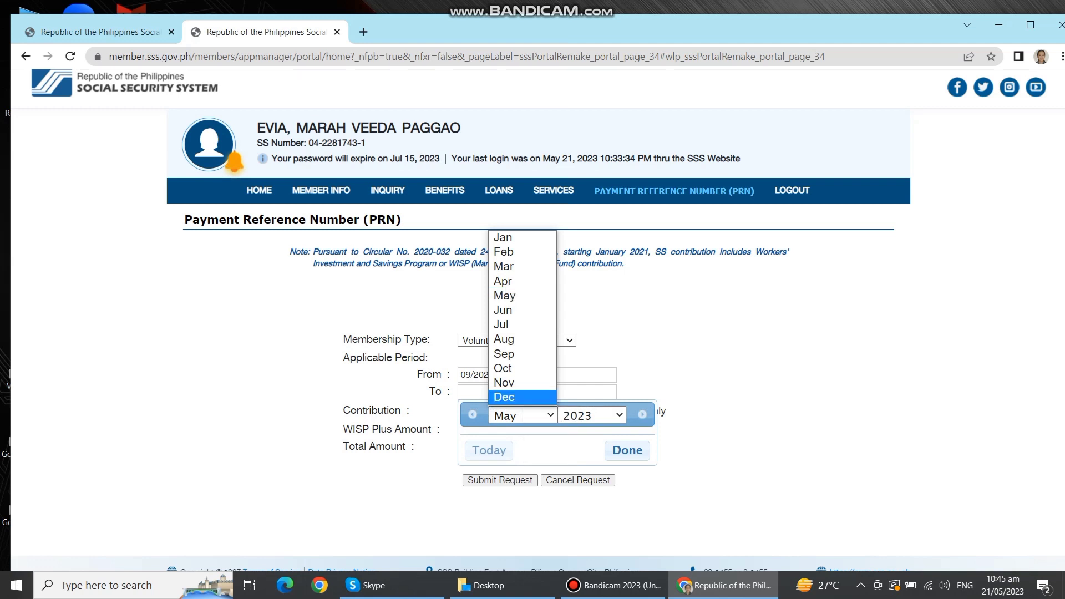
{"action": "left_click", "coordinate": [519, 369]}
{"action": "key", "text": "Tab"}
{"action": "key", "text": "Tab"}
{"action": "key", "text": "Tab"}
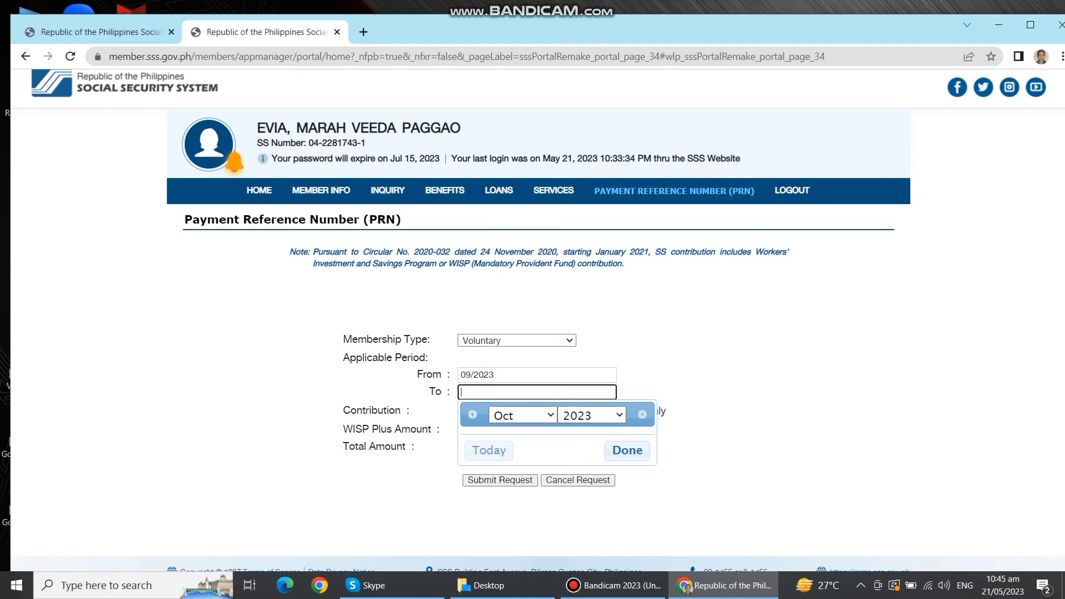
{"action": "key", "text": "Return"}
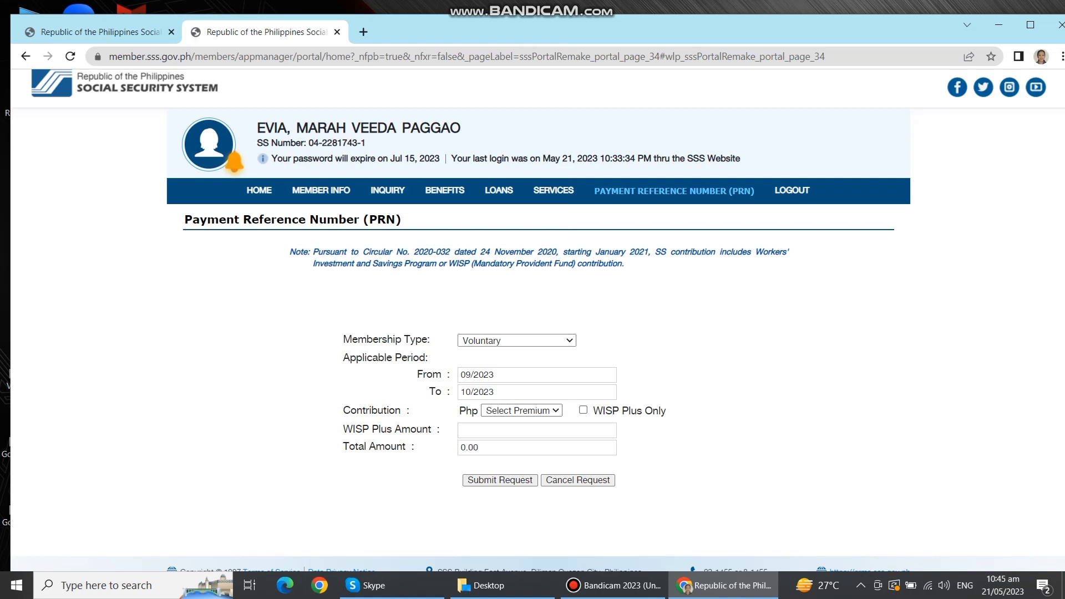
Set the monthly contribution to Php 1,050 for the new payment reference number request
{"action": "key", "text": "alt+Down"}
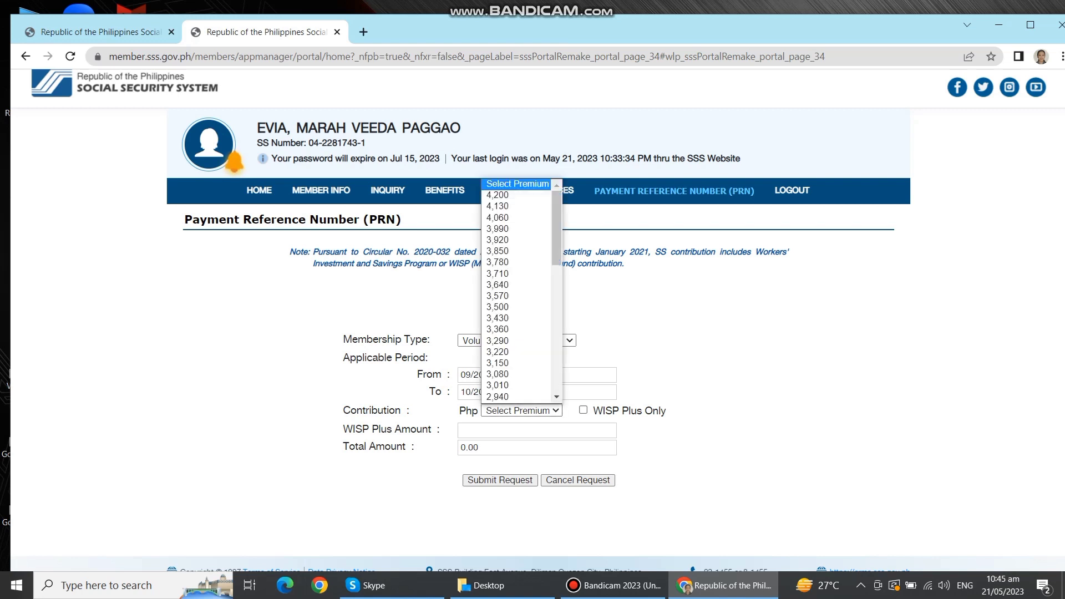
{"action": "scroll", "coordinate": [521, 291], "scroll_direction": "down", "scroll_amount": 7}
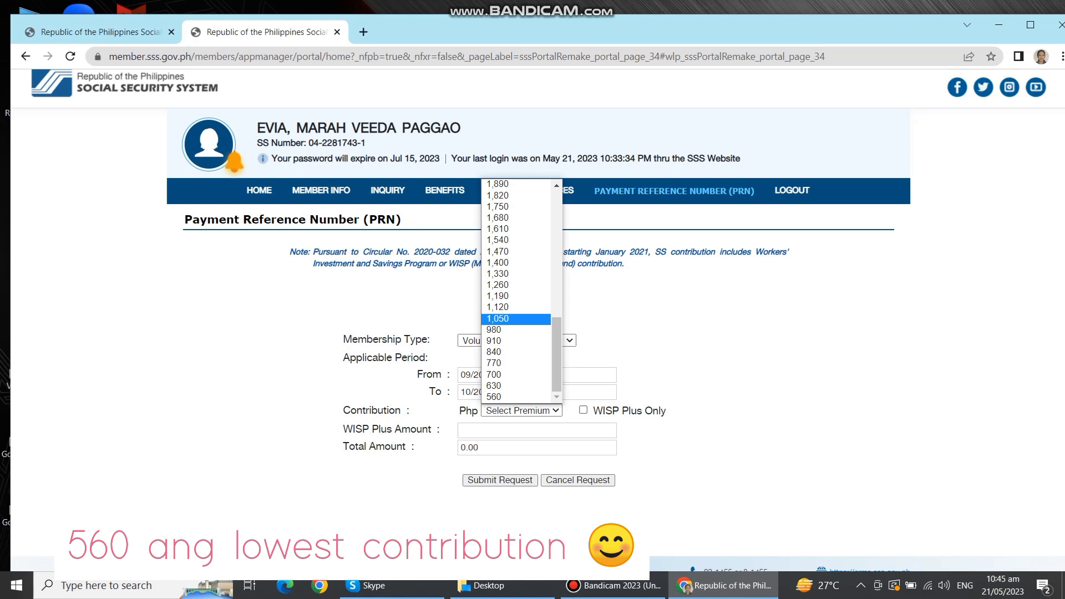
{"action": "left_click", "coordinate": [498, 319]}
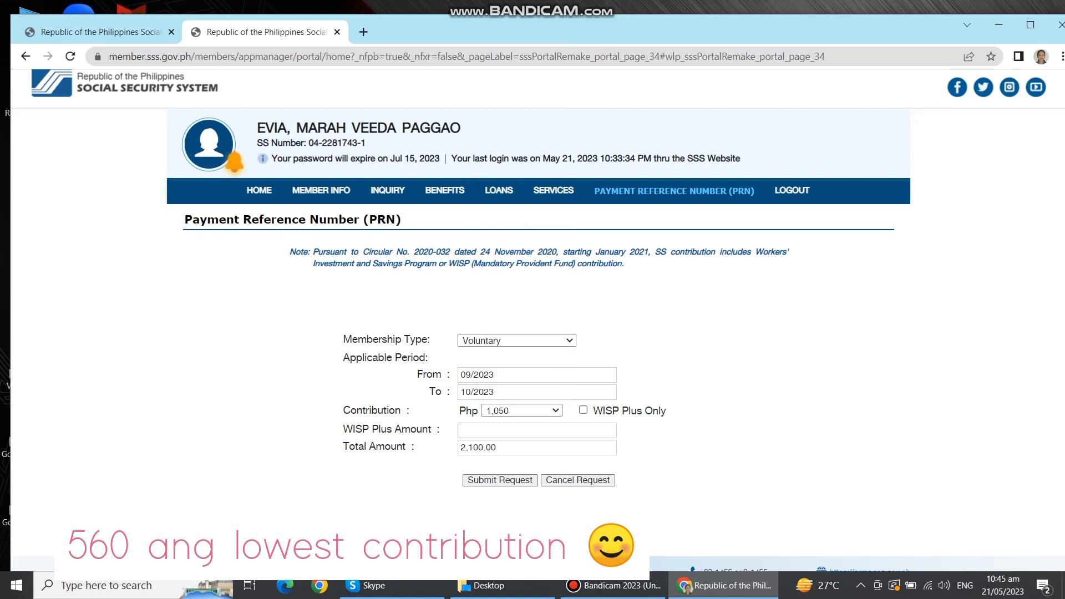
Look through the full range of selectable monthly contribution amounts without choosing another one
{"action": "left_click", "coordinate": [522, 411]}
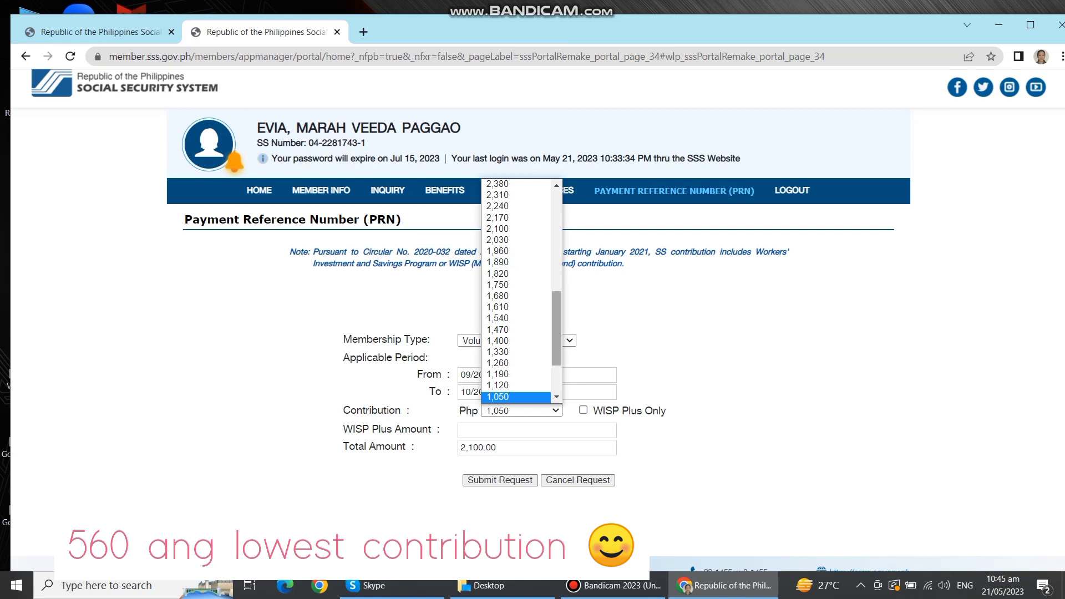
{"action": "scroll", "coordinate": [516, 291], "scroll_direction": "up", "scroll_amount": 2}
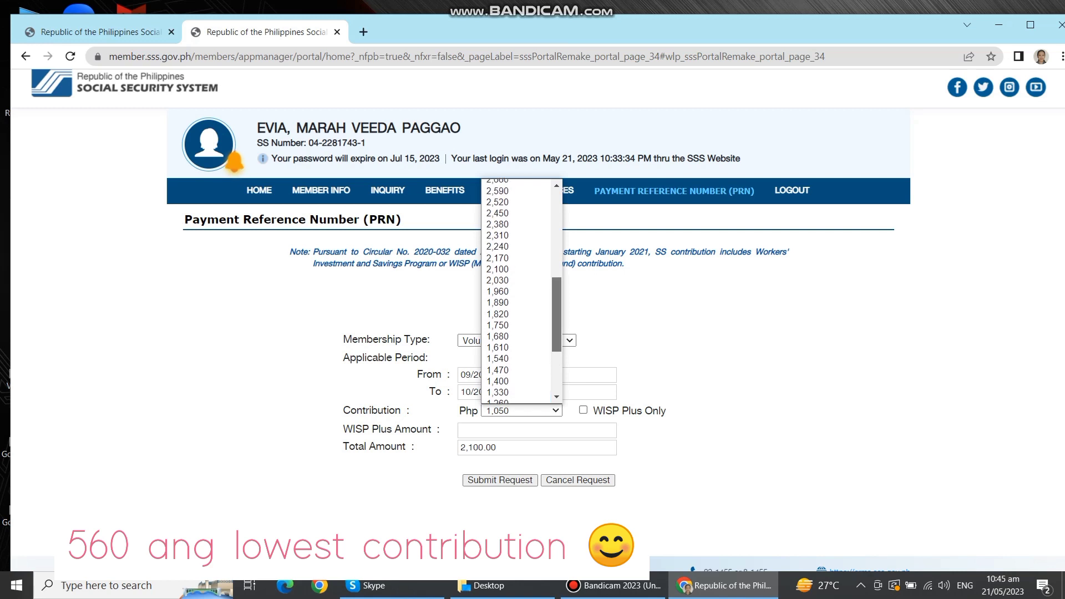
{"action": "scroll", "coordinate": [516, 292], "scroll_direction": "up", "scroll_amount": 4}
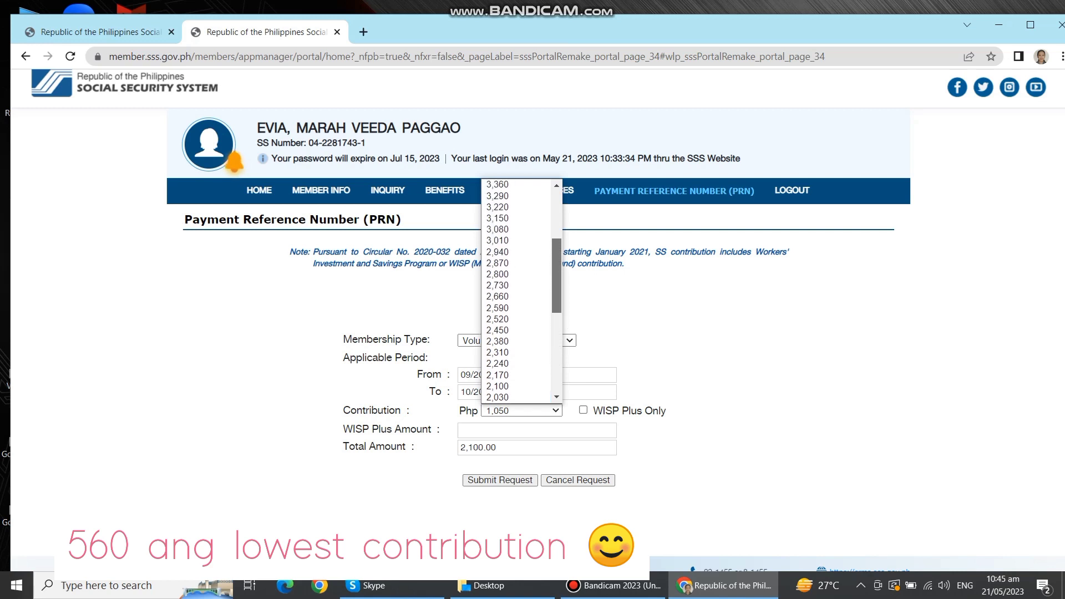
{"action": "scroll", "coordinate": [516, 291], "scroll_direction": "up", "scroll_amount": 5}
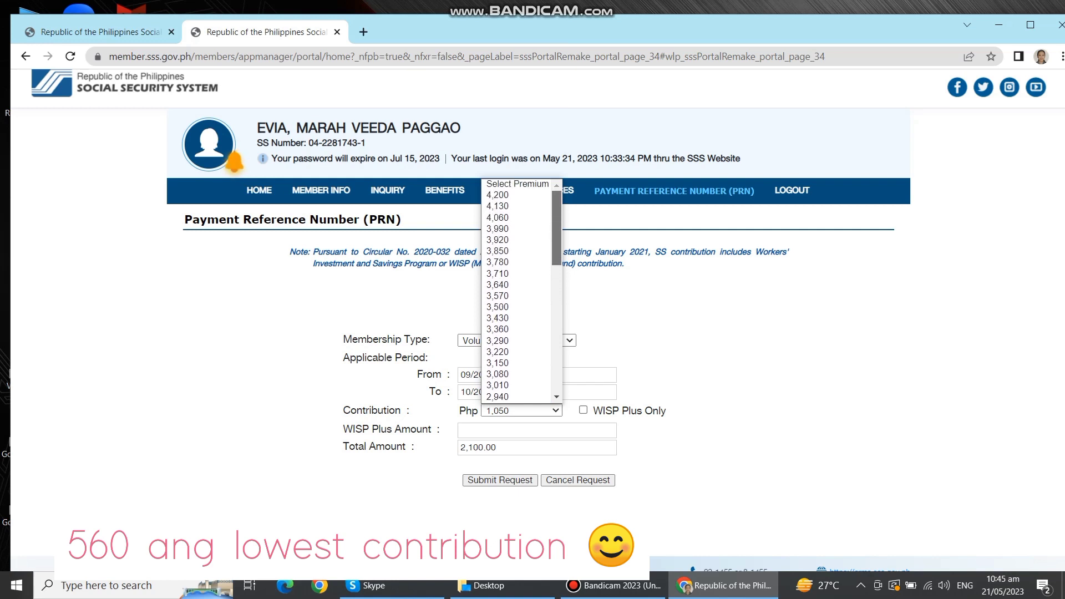
{"action": "scroll", "coordinate": [519, 292], "scroll_direction": "down", "scroll_amount": 7}
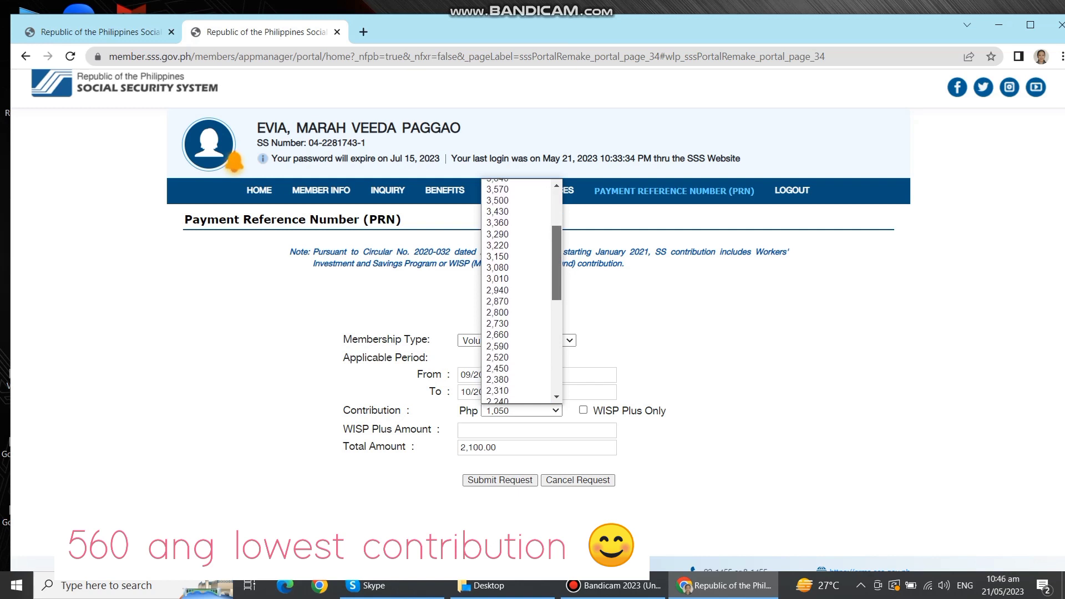
{"action": "key", "text": "Escape"}
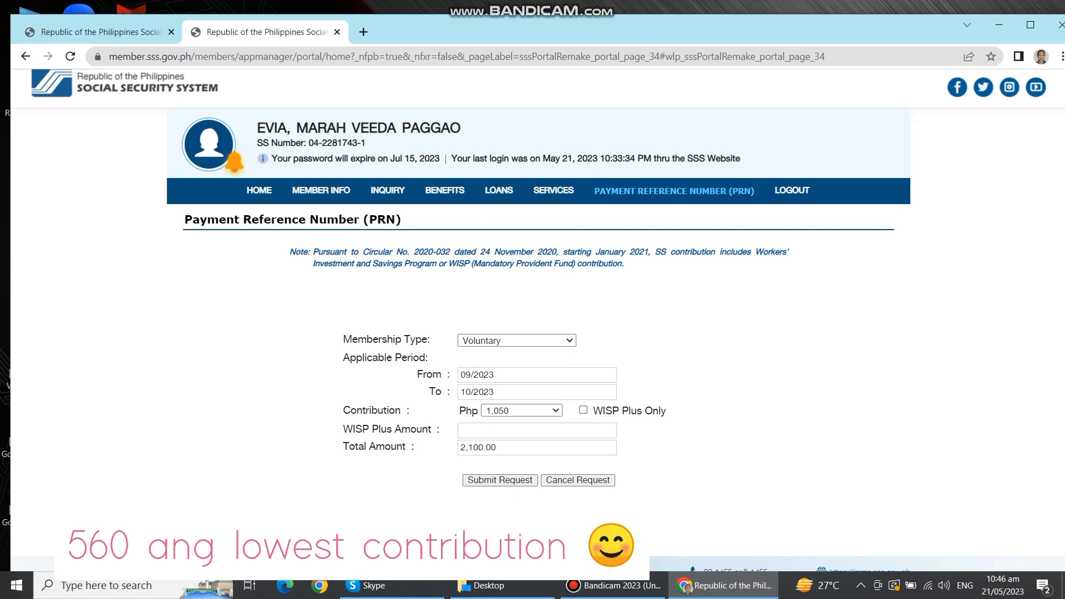
Check the total amount, then submit the PRN request and confirm its details
{"action": "left_click", "coordinate": [516, 447]}
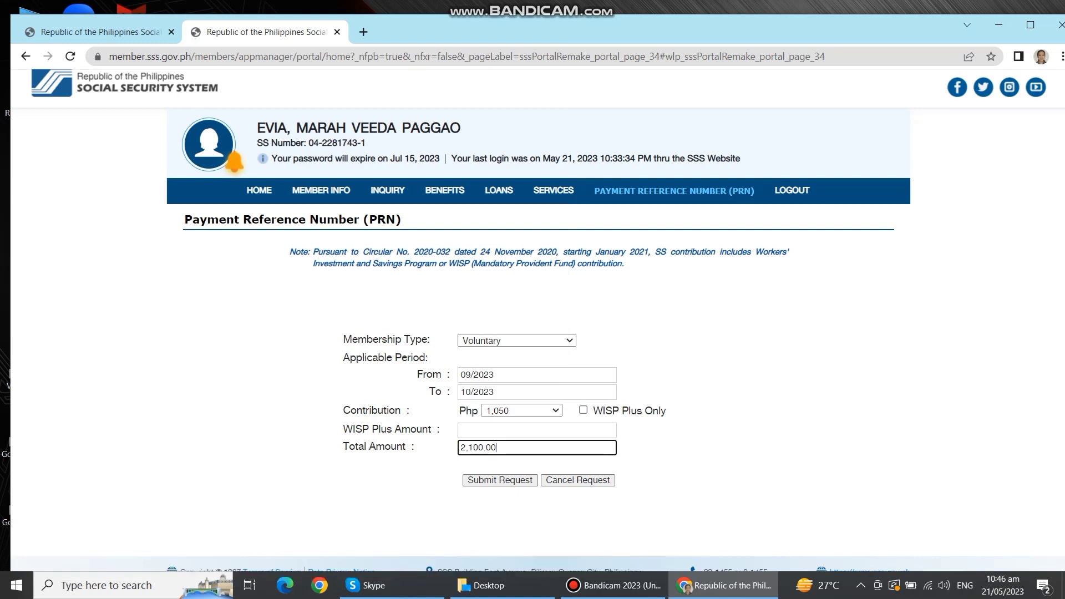
{"action": "left_click", "coordinate": [689, 451]}
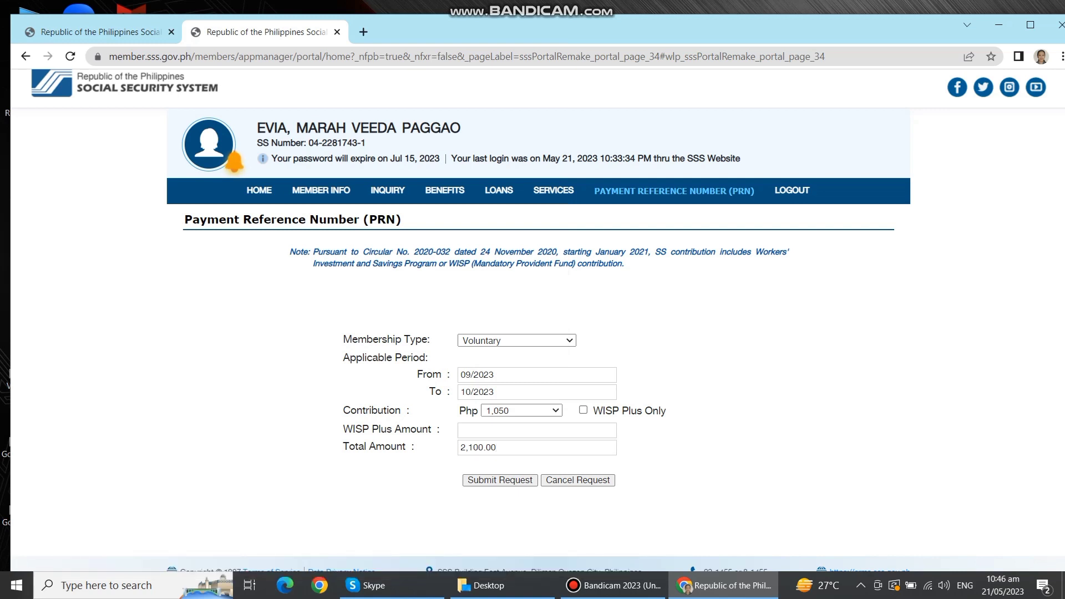
{"action": "left_click", "coordinate": [500, 480]}
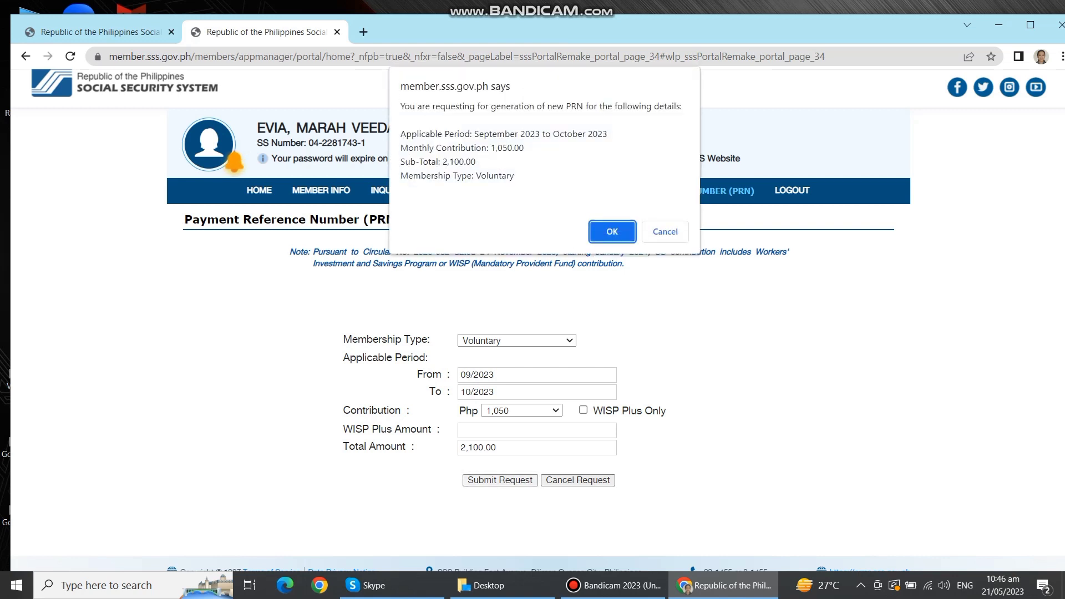
{"action": "key", "text": "Return"}
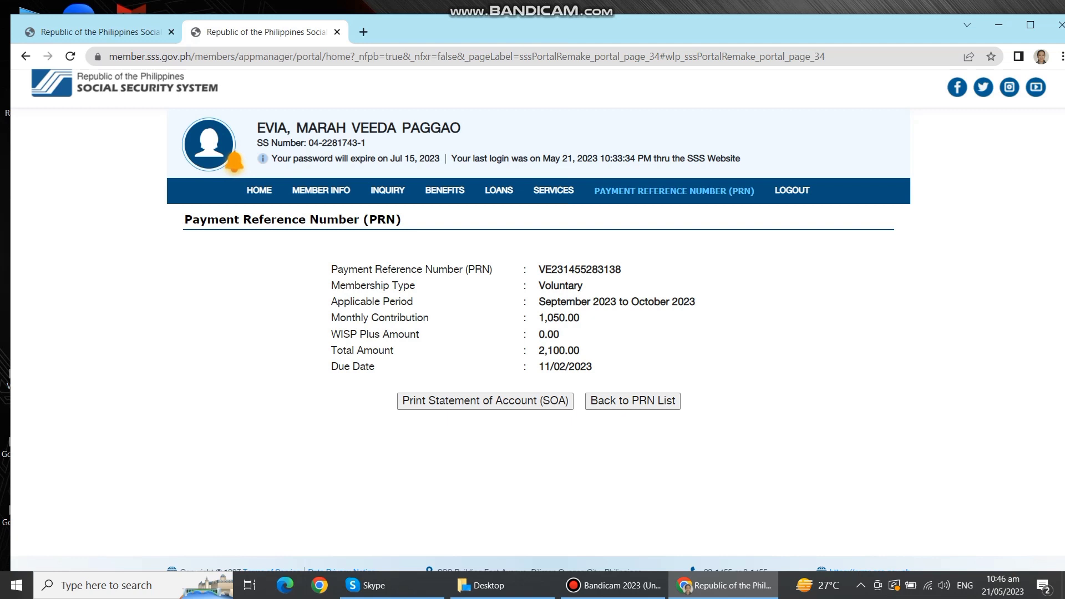
Open the PRN Payments page and review the actual premium payments and the paid payment reference numbers
{"action": "mouse_move", "coordinate": [675, 191]}
{"action": "mouse_move", "coordinate": [622, 214]}
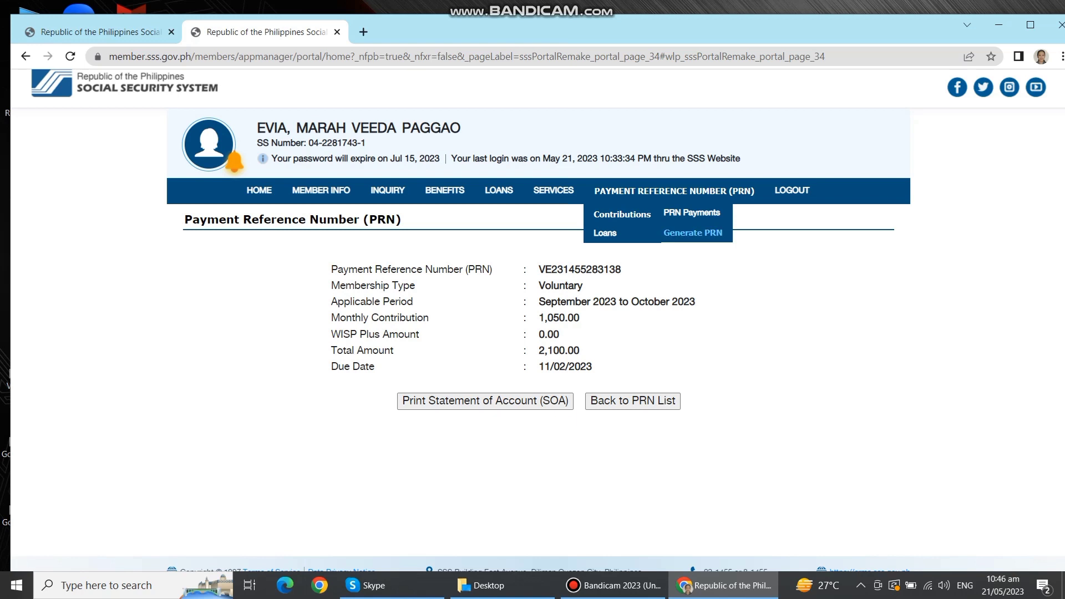
{"action": "left_click", "coordinate": [693, 233]}
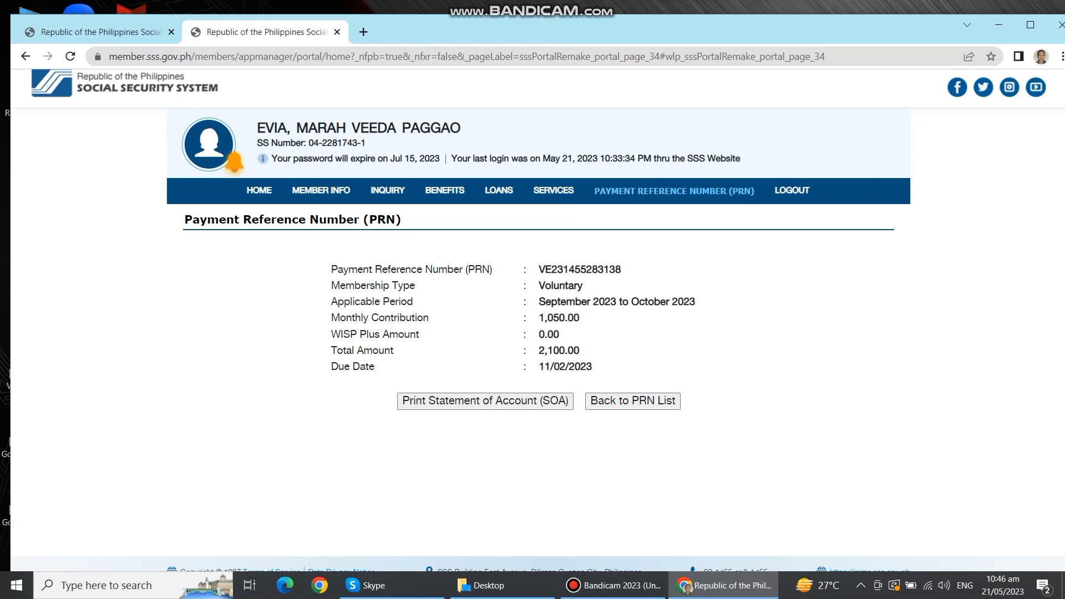
{"action": "mouse_move", "coordinate": [673, 192]}
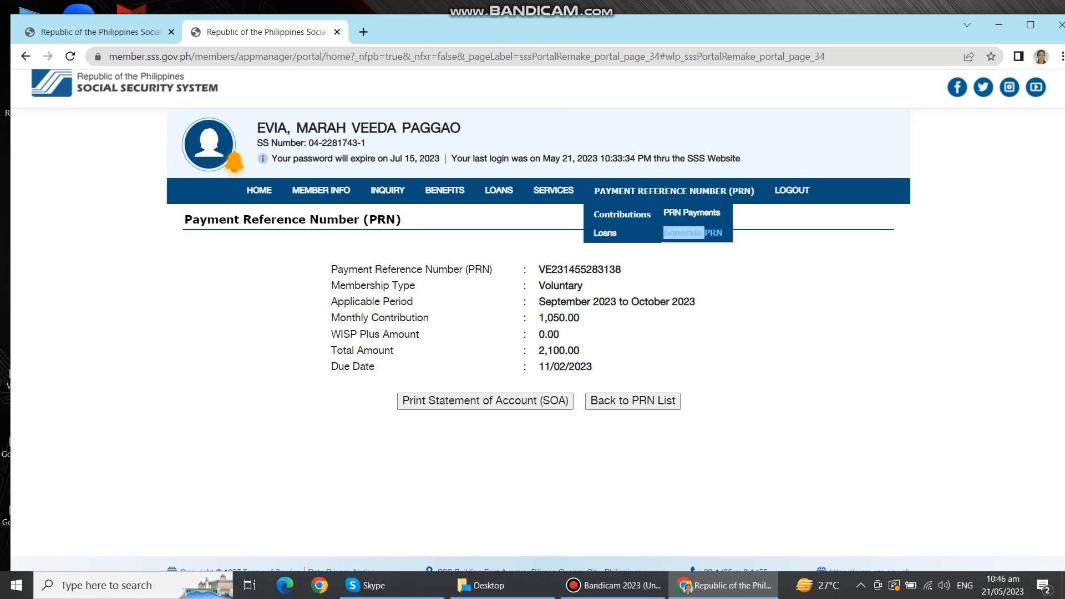
{"action": "left_click", "coordinate": [692, 213]}
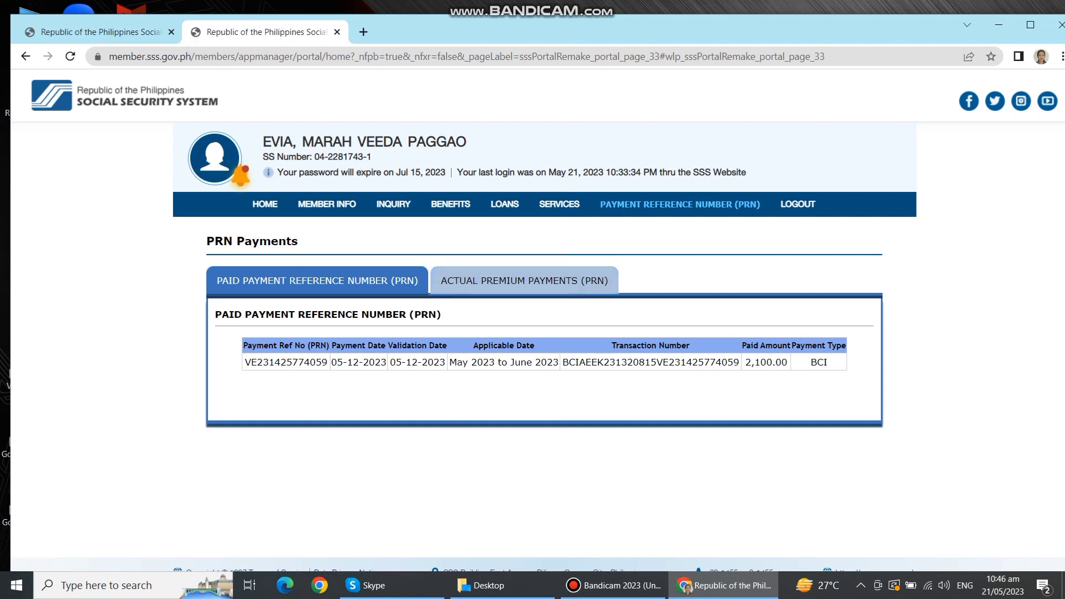
{"action": "left_click", "coordinate": [524, 281]}
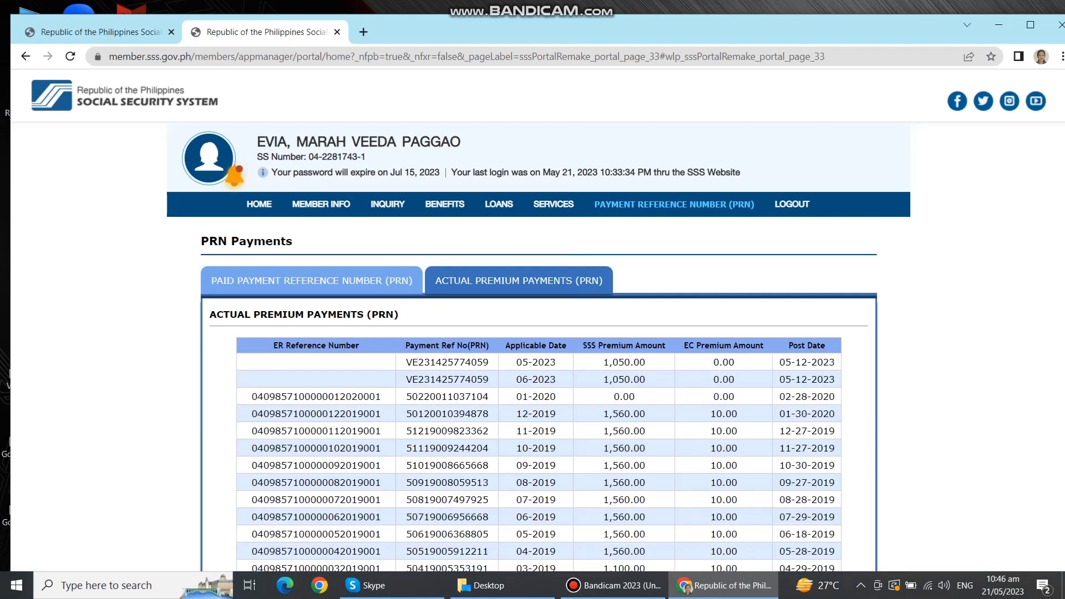
{"action": "left_click", "coordinate": [355, 281]}
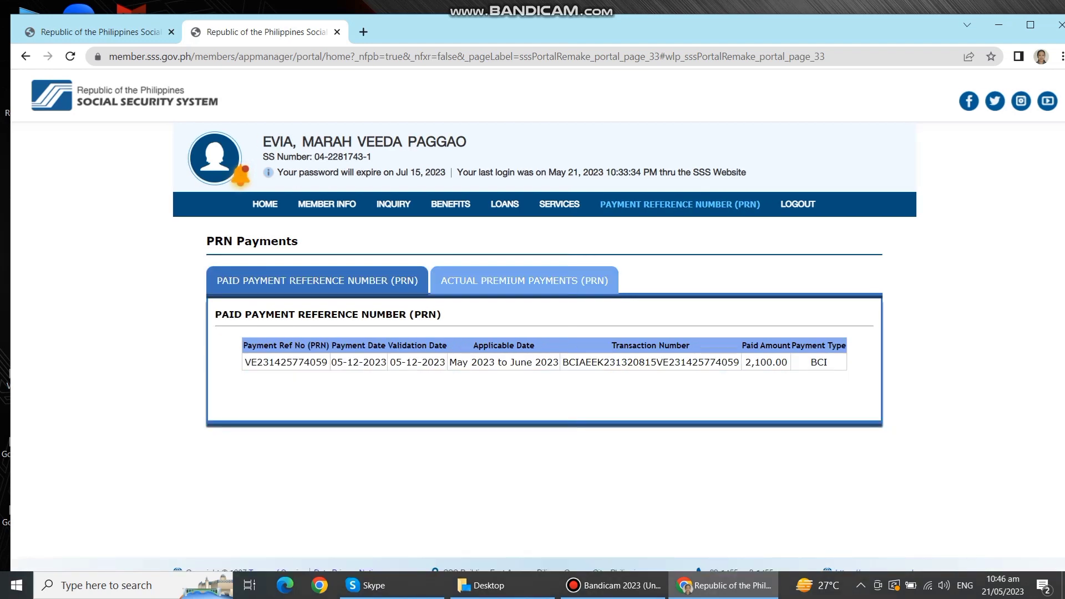
Open the Generate PRN page to view the list of generated payment reference numbers
{"action": "mouse_move", "coordinate": [681, 205]}
{"action": "mouse_move", "coordinate": [628, 227]}
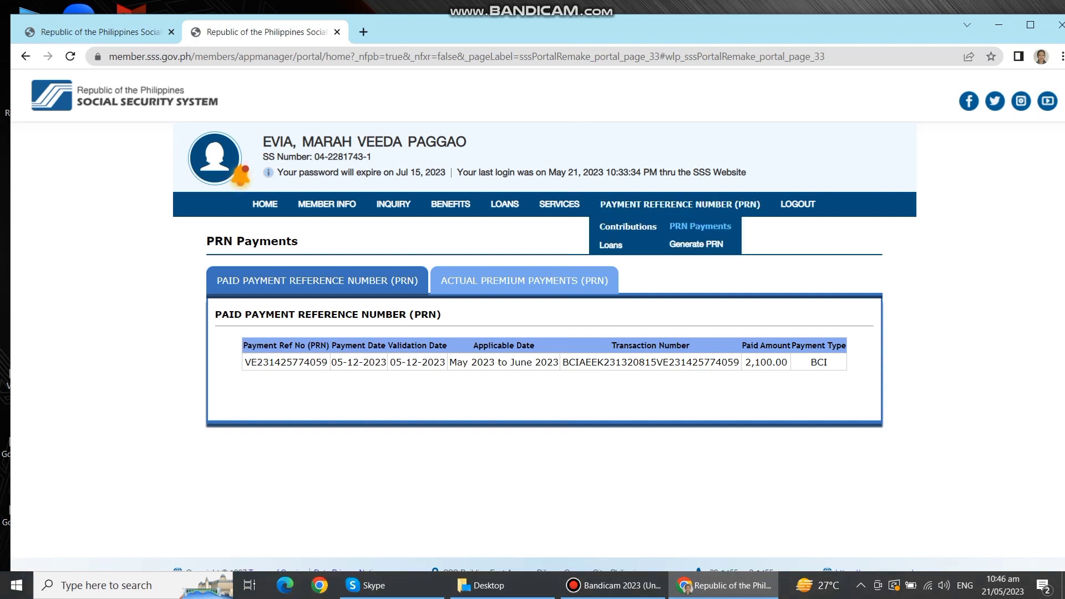
{"action": "left_click", "coordinate": [696, 244]}
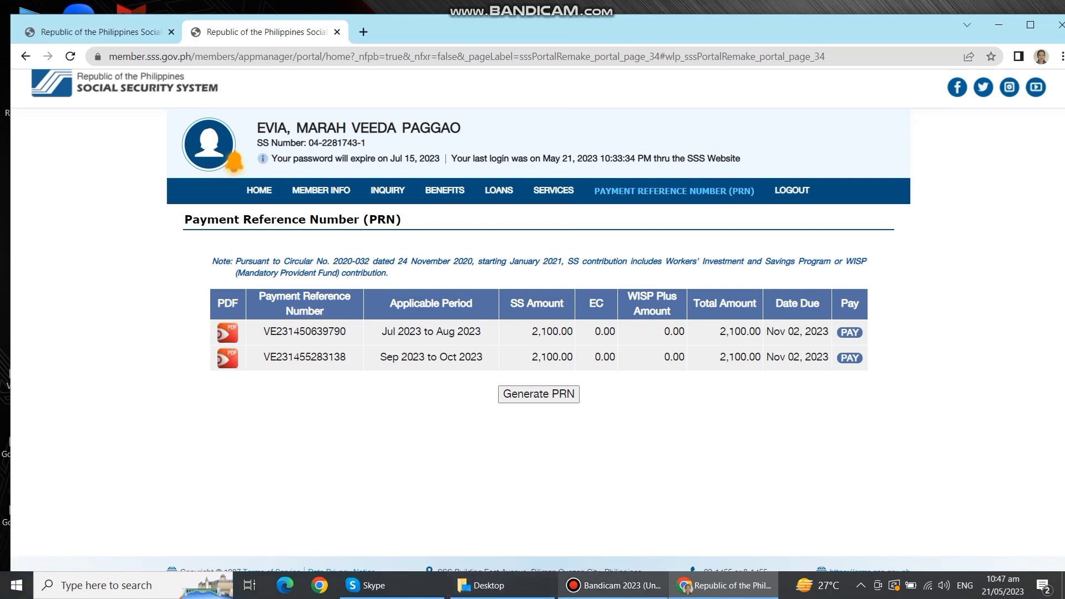
{"action": "mouse_move", "coordinate": [554, 191]}
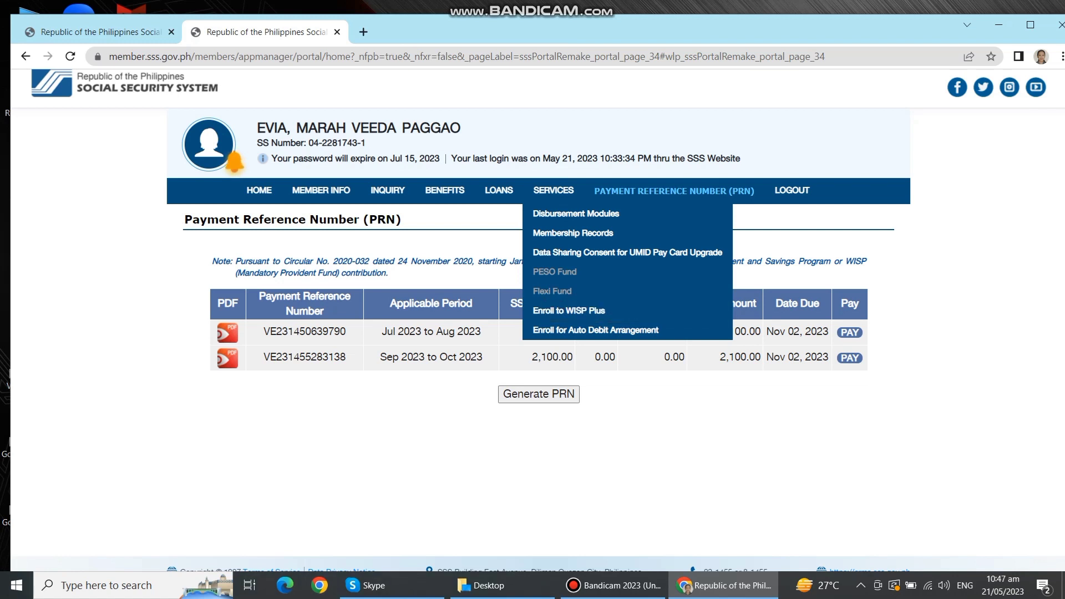
{"action": "mouse_move", "coordinate": [499, 191]}
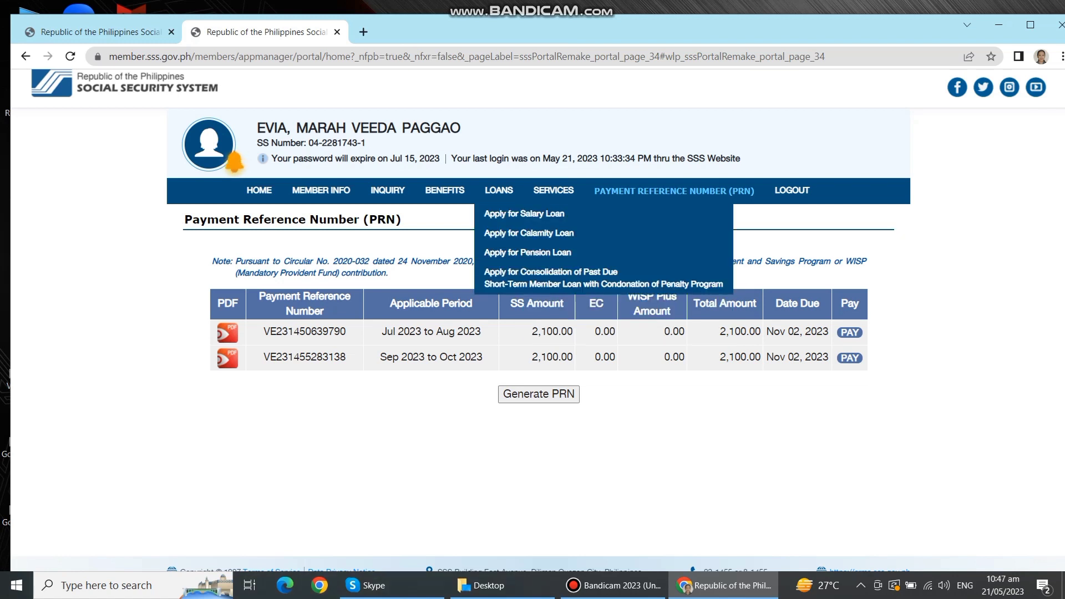
{"action": "left_click", "coordinate": [524, 214]}
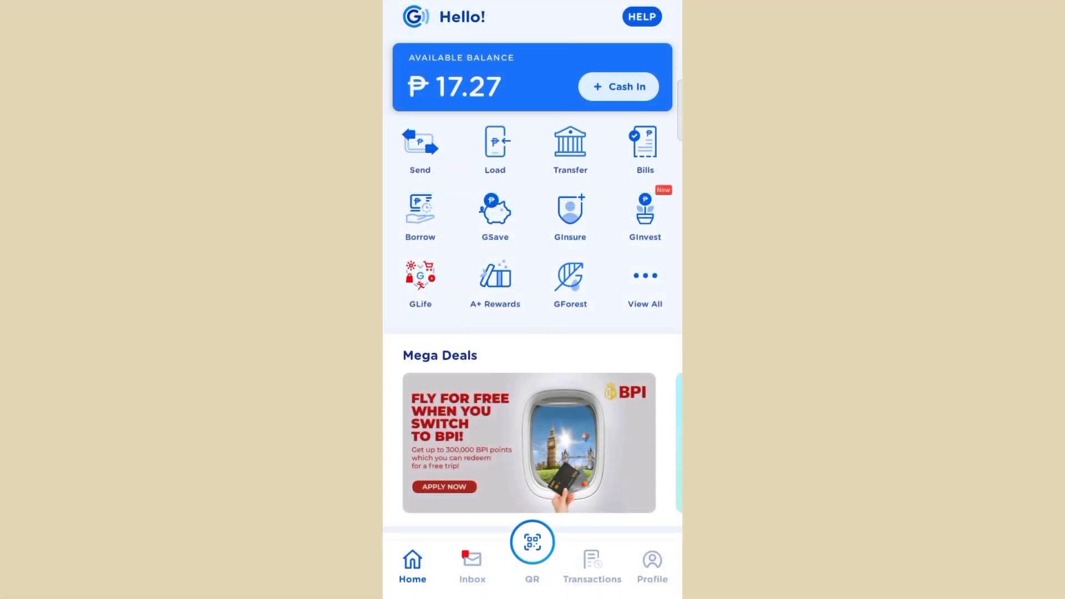
In GCash, find "sss" among the government billers for bill payment and choose SSS CONTRIBUTION
{"action": "left_click", "coordinate": [650, 153]}
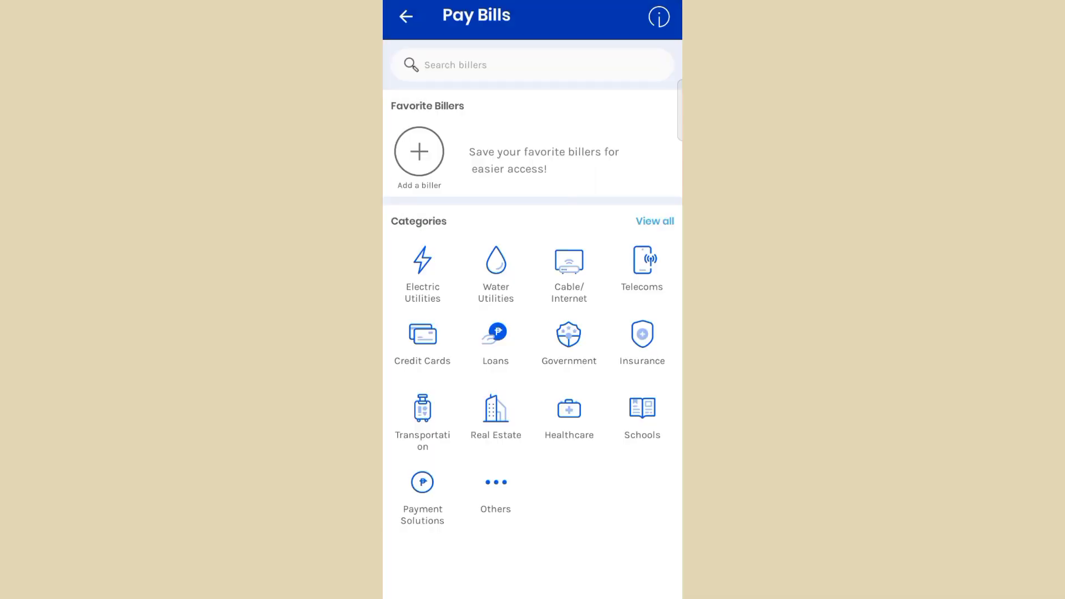
{"action": "left_click", "coordinate": [571, 355]}
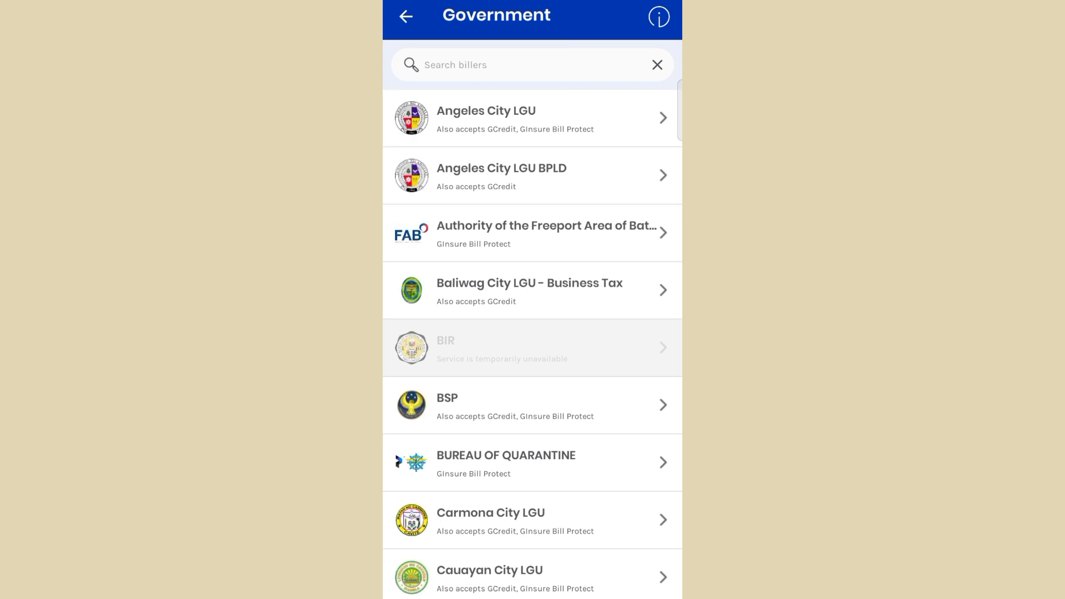
{"action": "left_click", "coordinate": [589, 52]}
{"action": "left_click", "coordinate": [572, 67]}
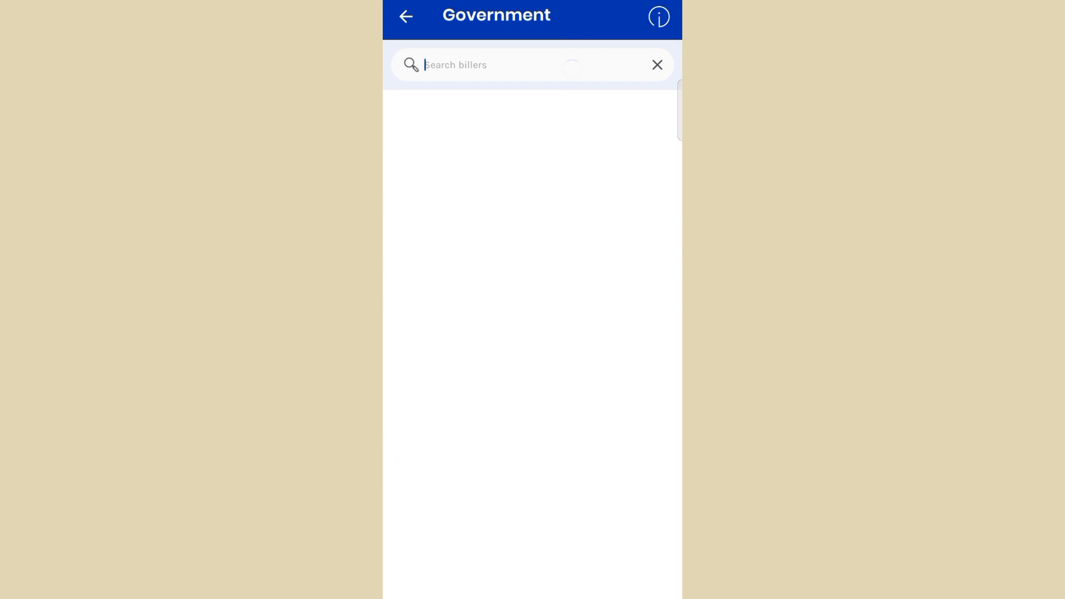
{"action": "type", "text": "sss"}
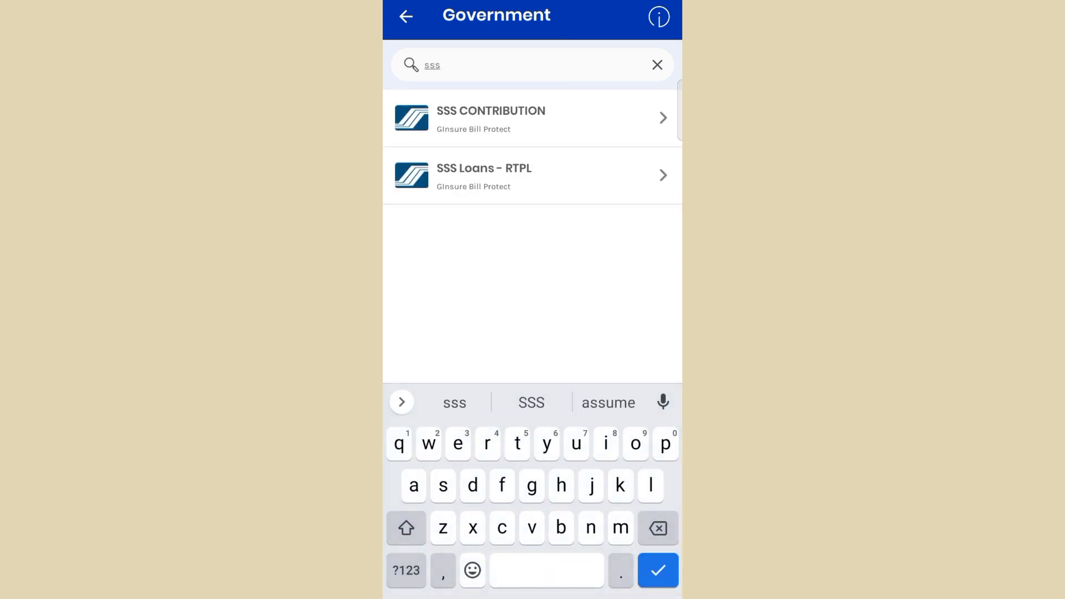
{"action": "left_click", "coordinate": [491, 118]}
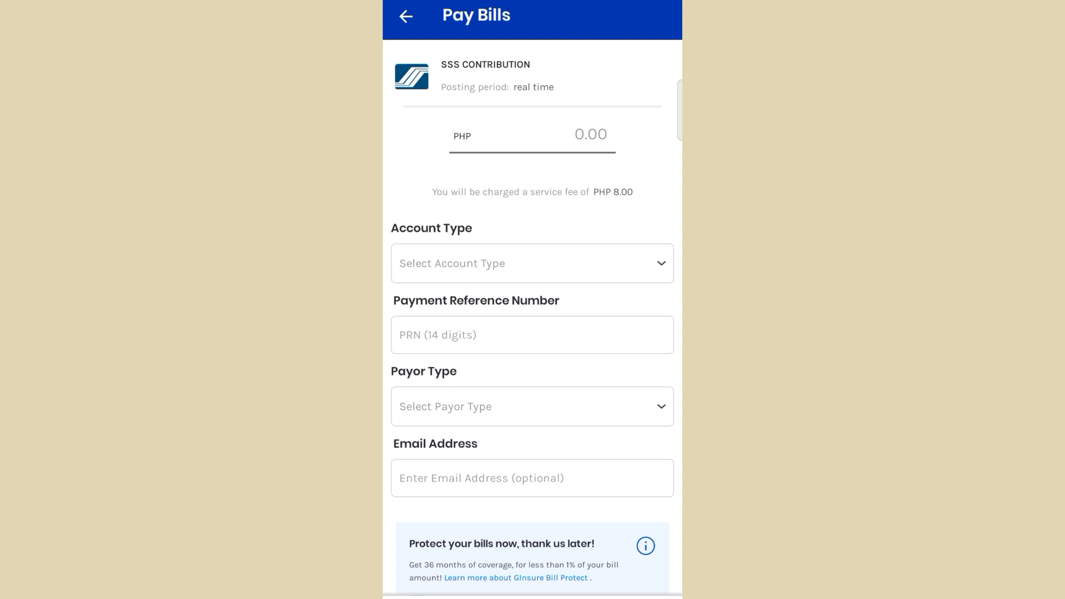
Enter a payment amount of PHP 2,100 and set the account type to PRN
{"action": "left_click", "coordinate": [591, 134]}
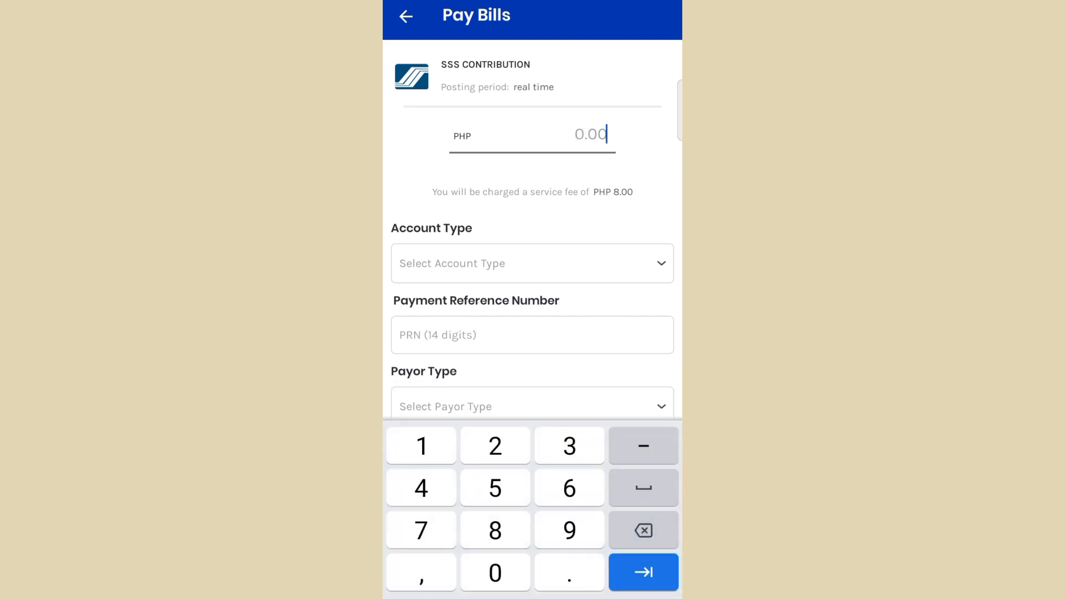
{"action": "type", "text": "211"}
{"action": "key", "text": "BackSpace"}
{"action": "type", "text": "00"}
{"action": "left_click", "coordinate": [648, 263]}
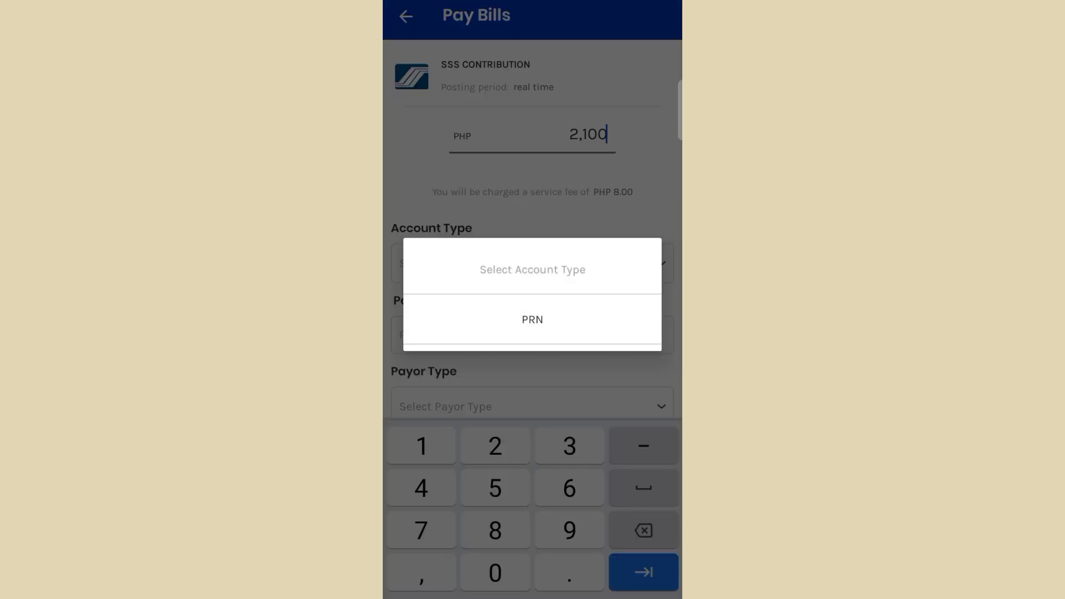
{"action": "left_click", "coordinate": [609, 327]}
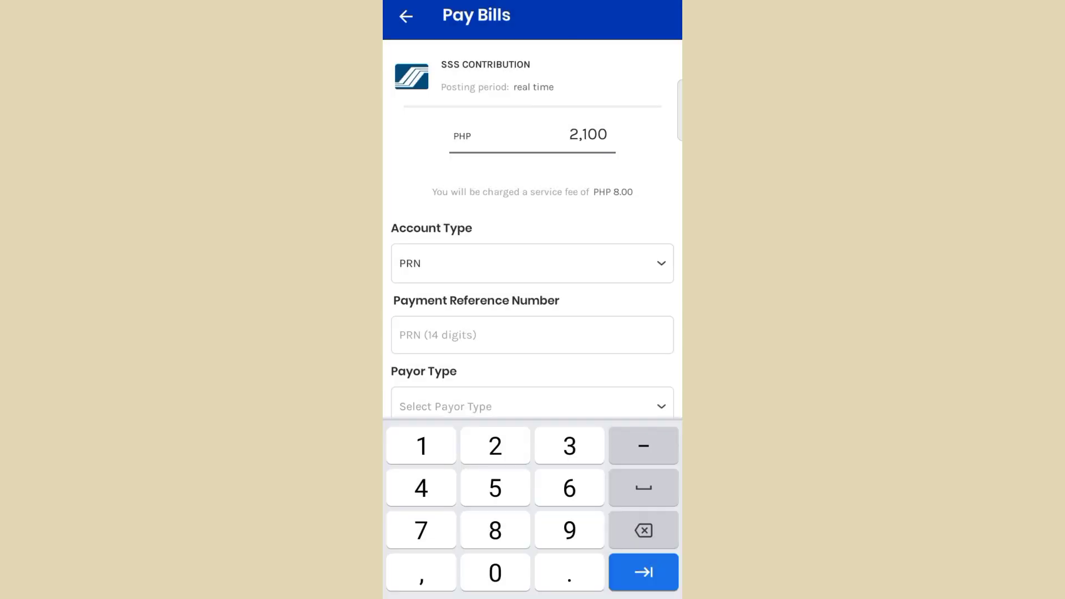
Set the payor type of the SSS payment to Voluntary - Contributions
{"action": "left_click_drag", "start_coordinate": [613, 350], "coordinate": [636, 242]}
{"action": "left_click", "coordinate": [614, 303]}
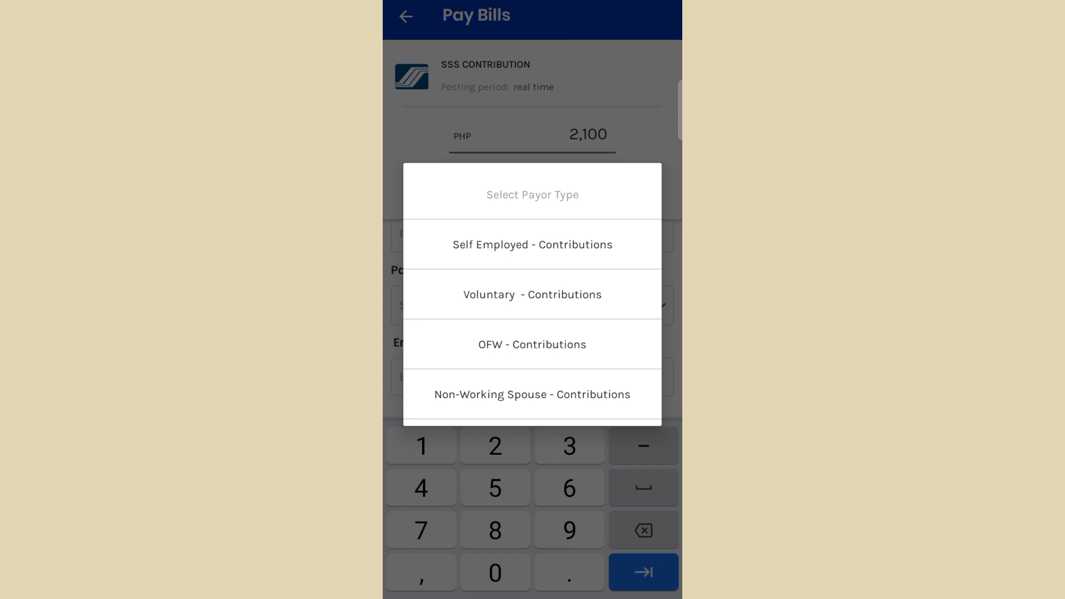
{"action": "left_click", "coordinate": [443, 301]}
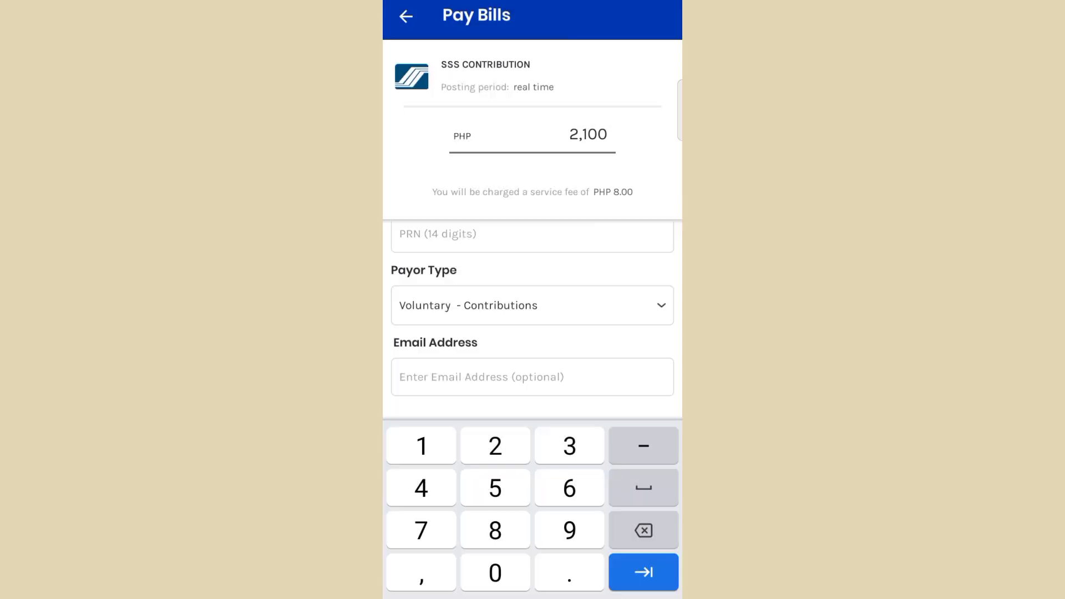
Examine the optional email address field and the GInsure Bill Protect offer in the rest of the payment form
{"action": "left_click", "coordinate": [475, 380]}
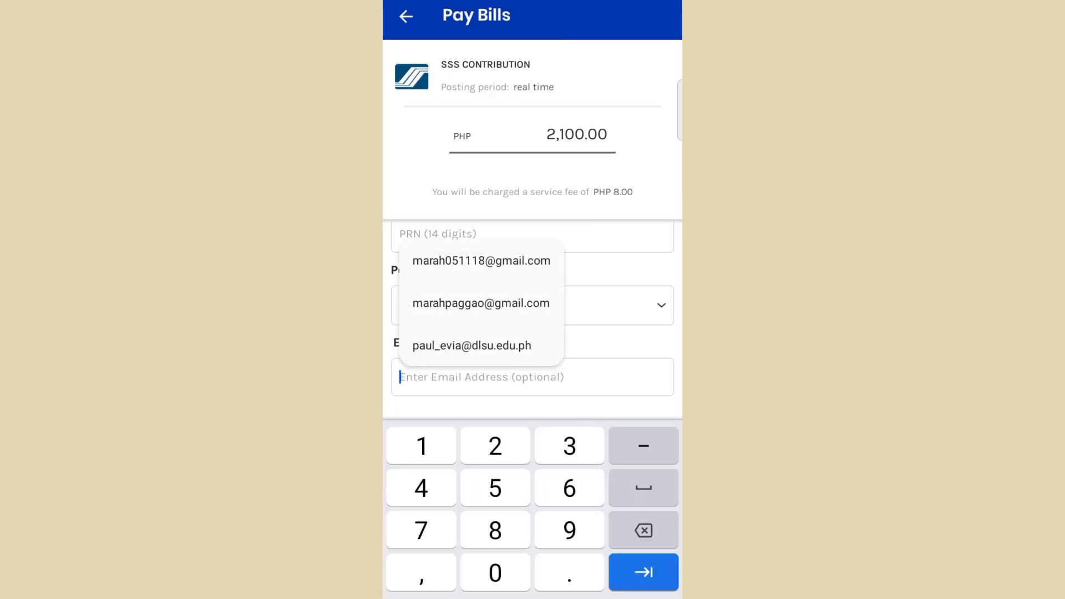
{"action": "key", "text": "Escape"}
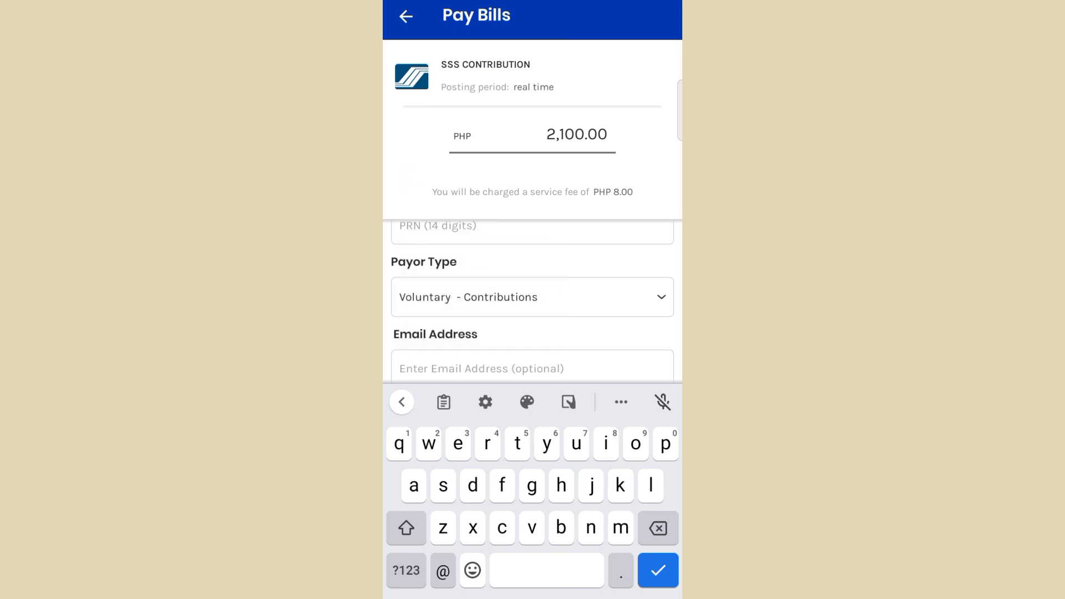
{"action": "scroll", "coordinate": [415, 317], "scroll_direction": "down", "scroll_amount": 4}
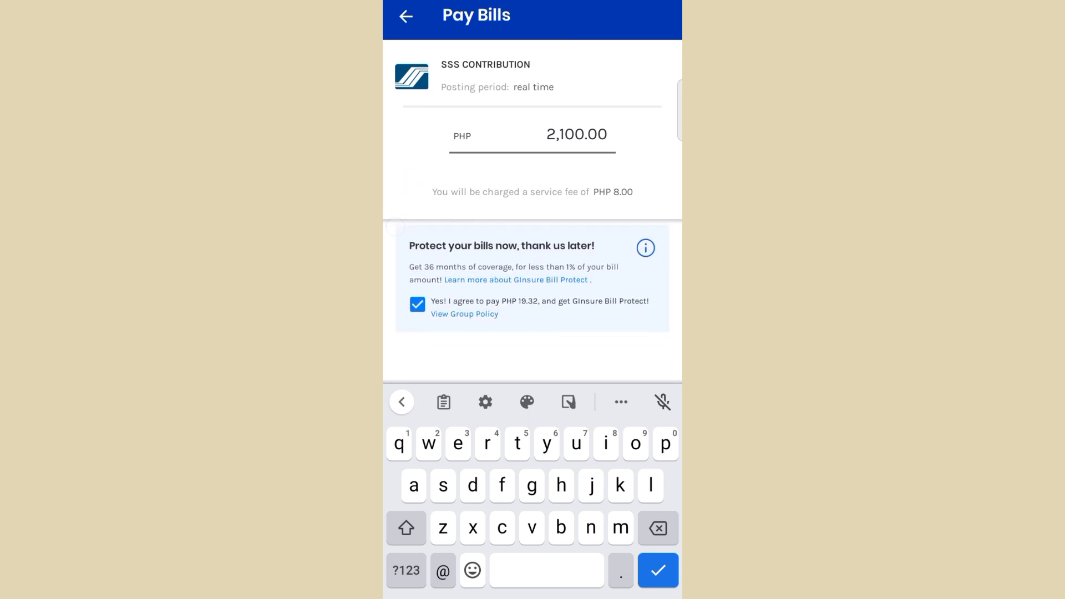
{"action": "scroll", "coordinate": [416, 302], "scroll_direction": "down", "scroll_amount": 1}
{"action": "scroll", "coordinate": [417, 268], "scroll_direction": "up", "scroll_amount": 1}
{"action": "scroll", "coordinate": [416, 304], "scroll_direction": "down", "scroll_amount": 1}
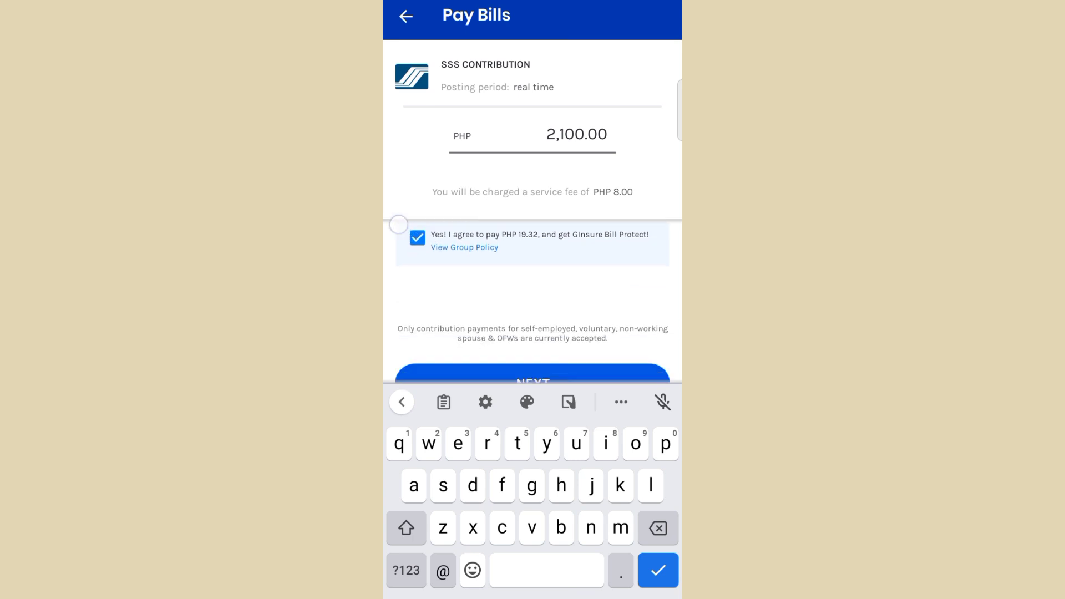
{"action": "scroll", "coordinate": [399, 224], "scroll_direction": "down", "scroll_amount": 1}
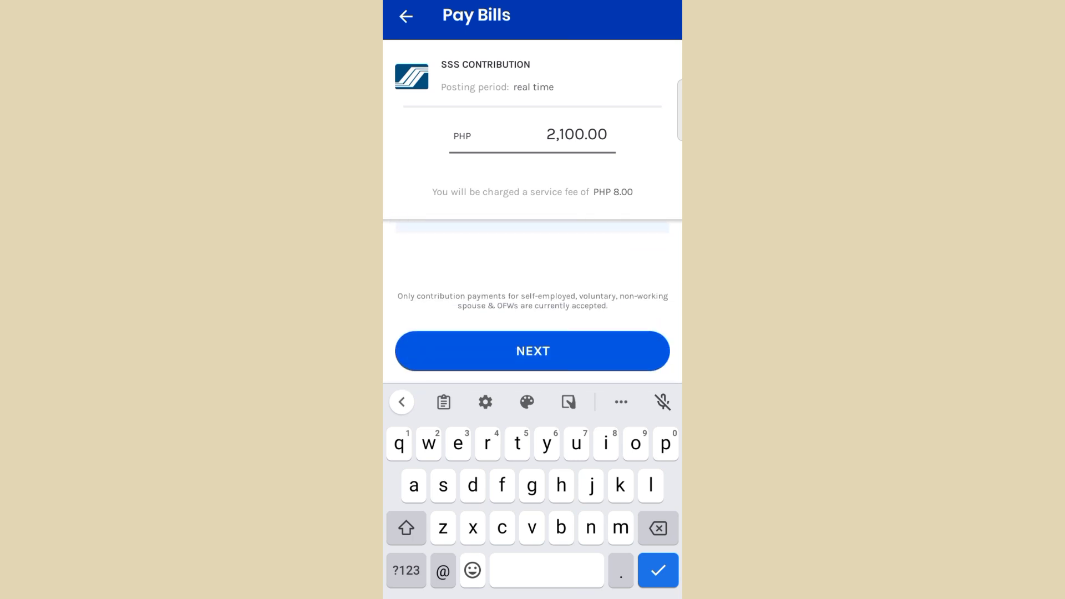
{"action": "scroll", "coordinate": [639, 264], "scroll_direction": "up", "scroll_amount": 2}
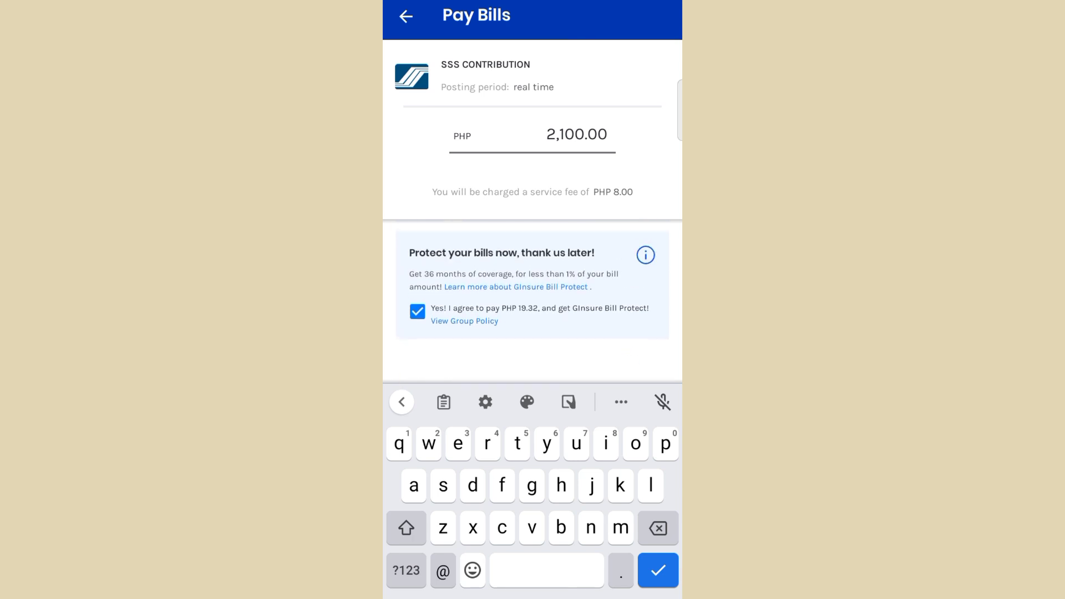